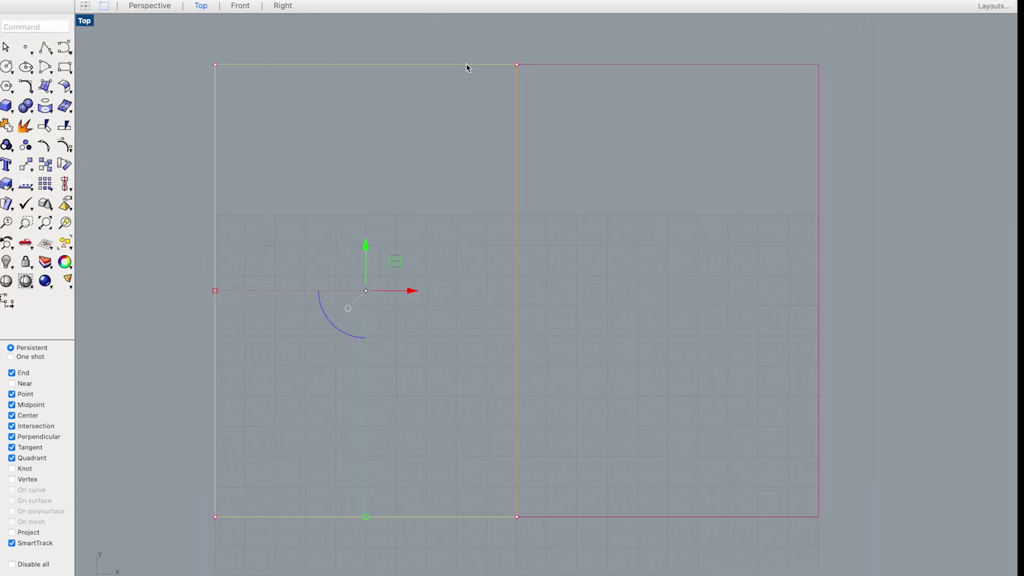
Move the left rectangle 5 mm along X so that it overlaps the right rectangle
click(419, 291)
text(5)
key(Return)
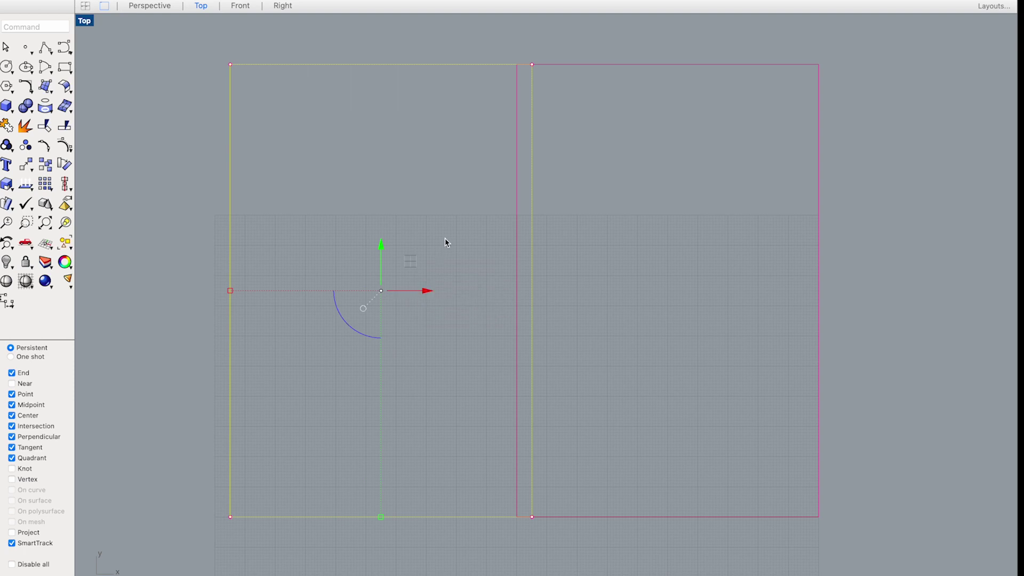
click(447, 242)
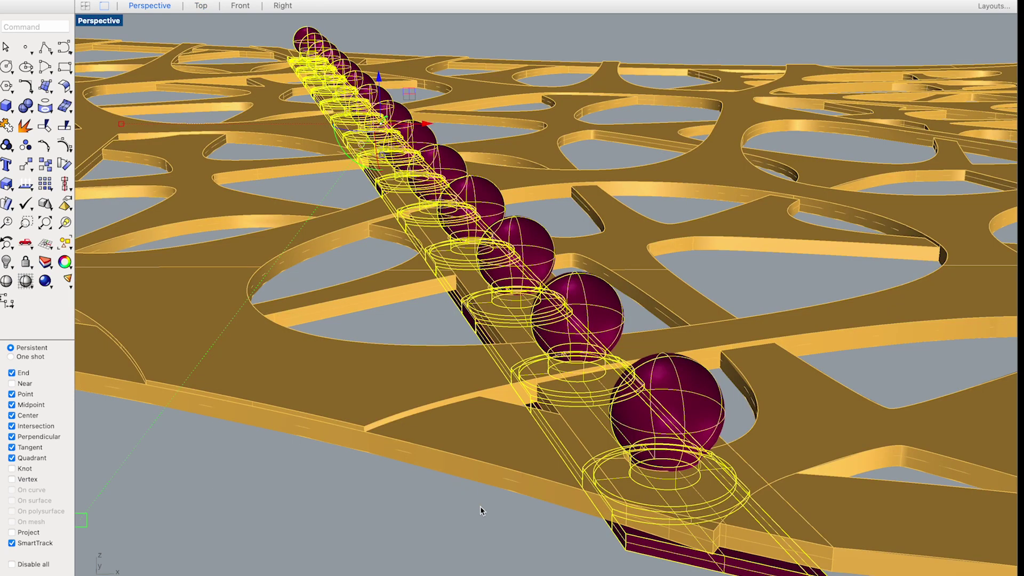
Draw a polyline down the middle of the overlap strip, from its upper edge midpoint to its lower edge midpoint
key(Return)
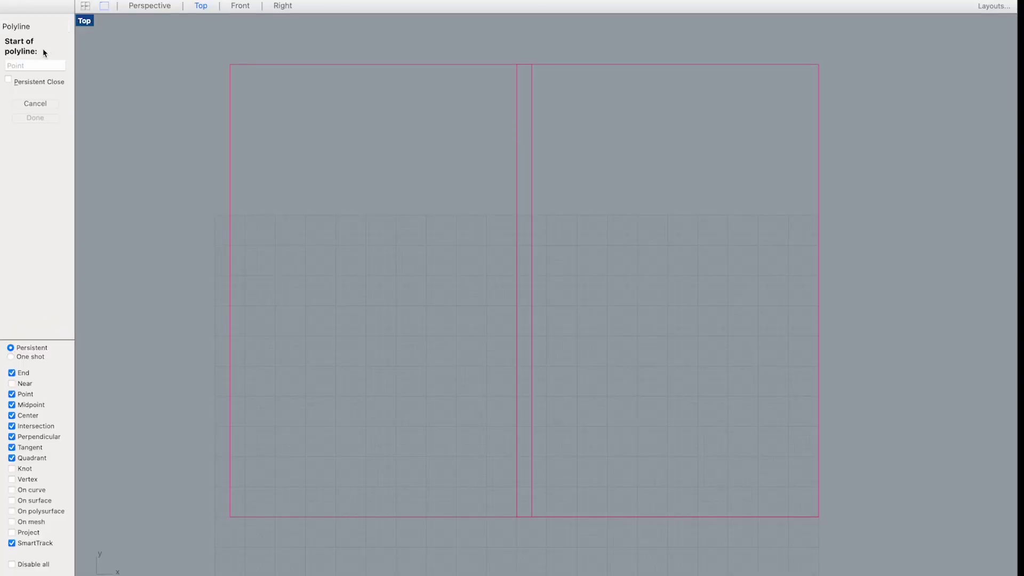
scroll(522, 72, up, 5)
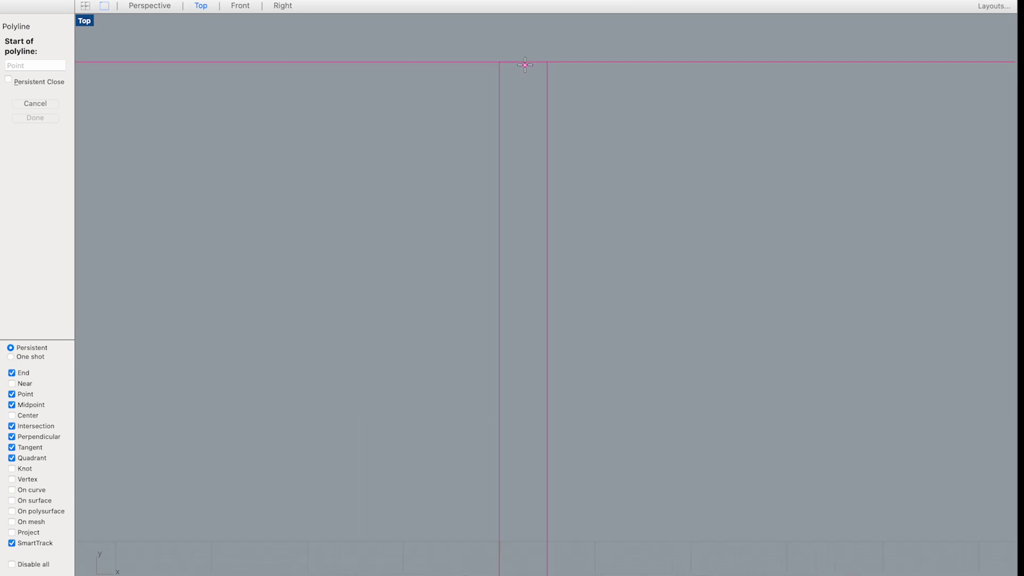
click(555, 60)
scroll(533, 160, down, 3)
scroll(529, 227, up, 5)
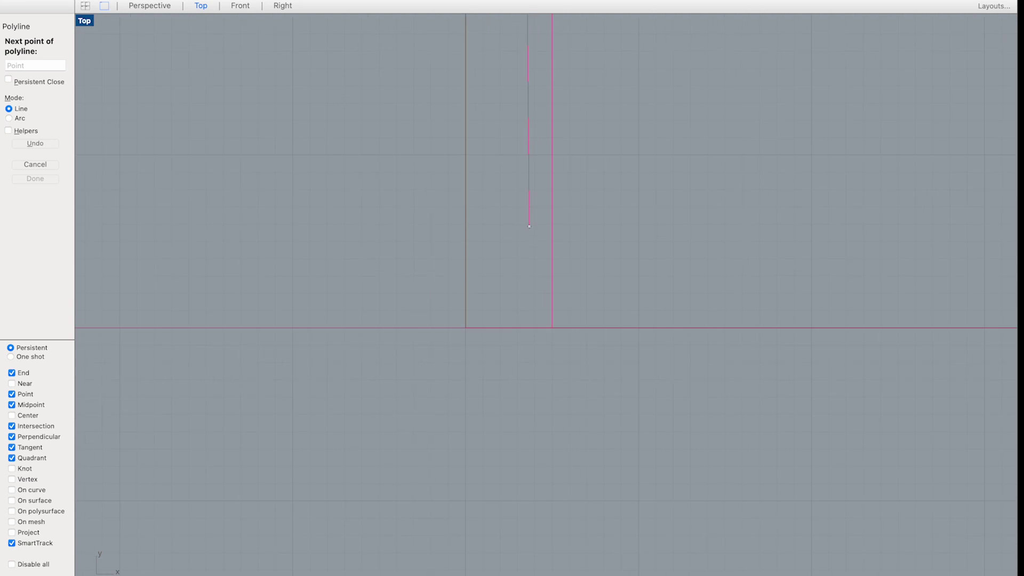
click(509, 327)
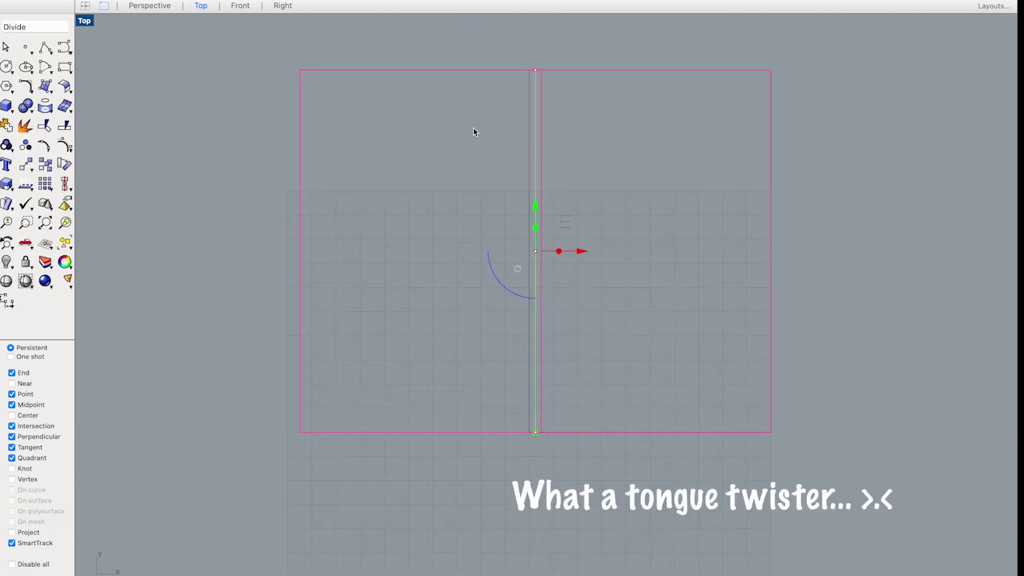
Divide the strip's centre line into 14 segments with points
text(Divid)
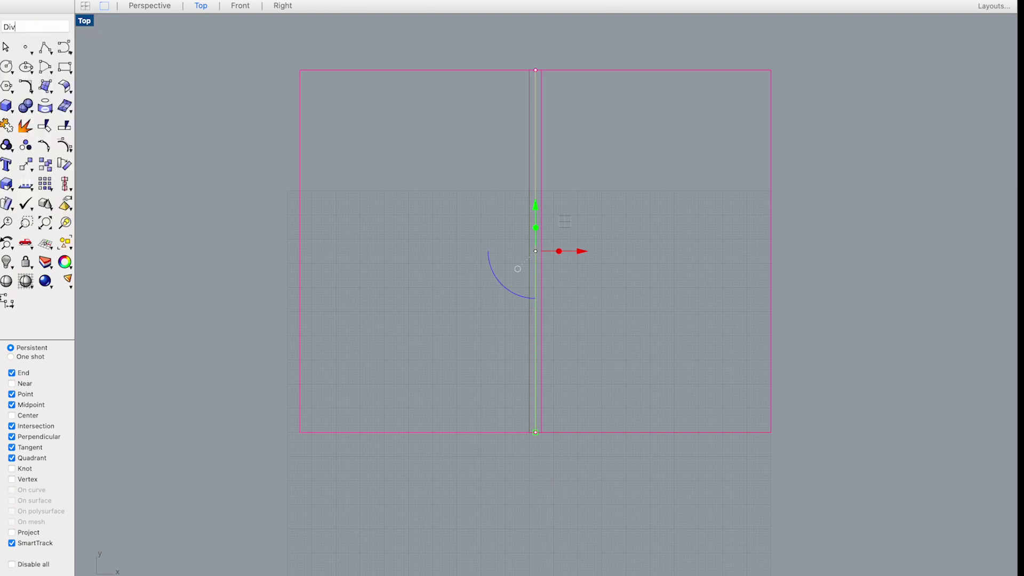
click(39, 34)
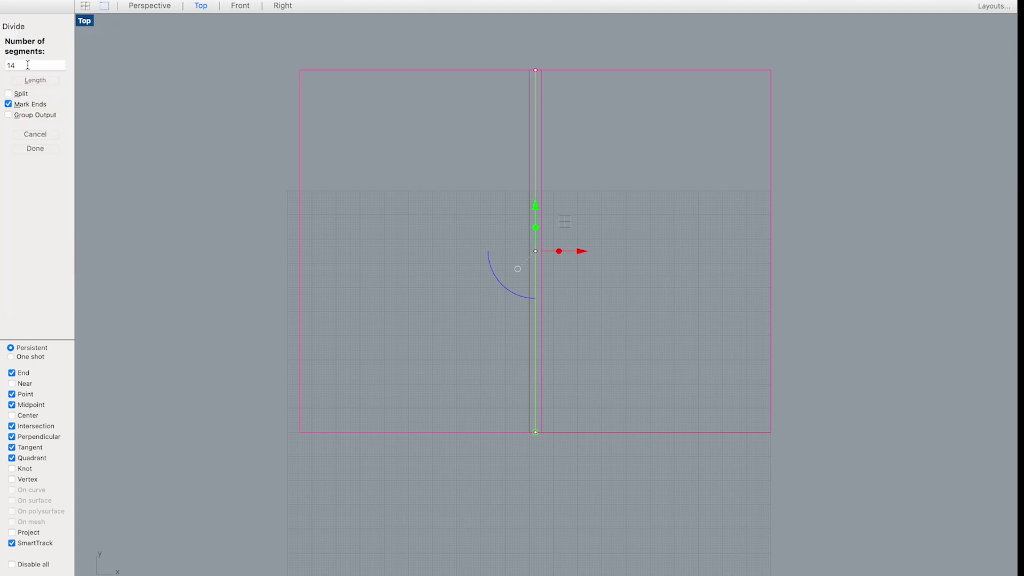
key(Return)
Draw a 2.5 mm diameter circle centred on the lowest division point inside the overlap strip
scroll(631, 137, up, 1)
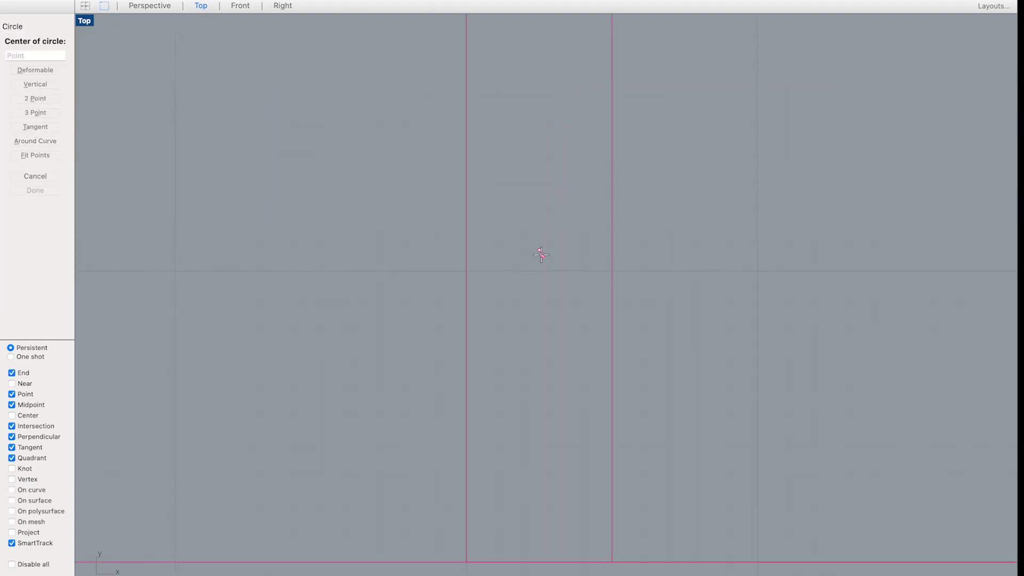
click(539, 250)
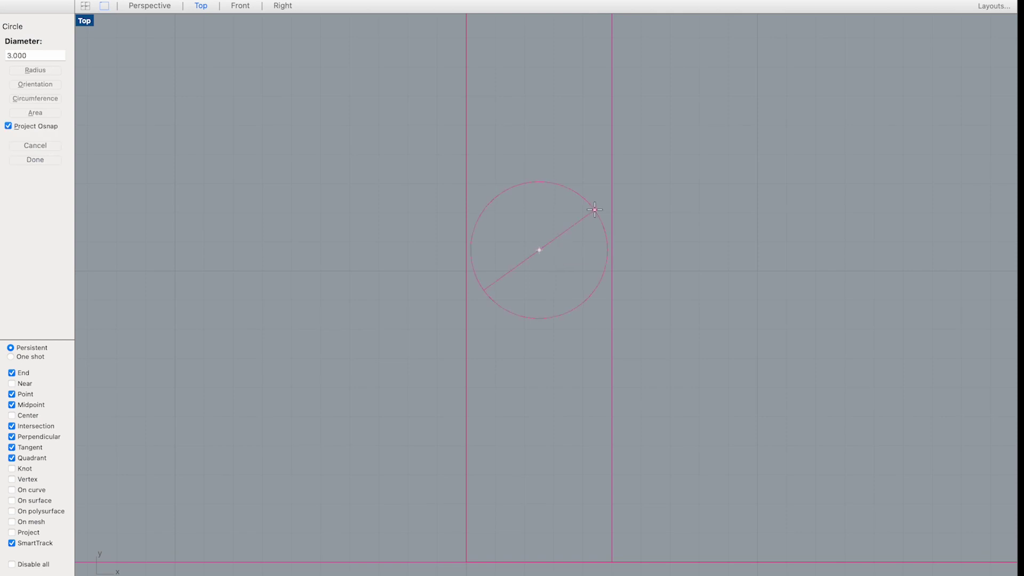
text(2.5)
key(Return)
Repeat the 2.5 mm diameter circle on the remaining division points up the overlap strip
key(Return)
scroll(544, 224, down, 5)
click(541, 211)
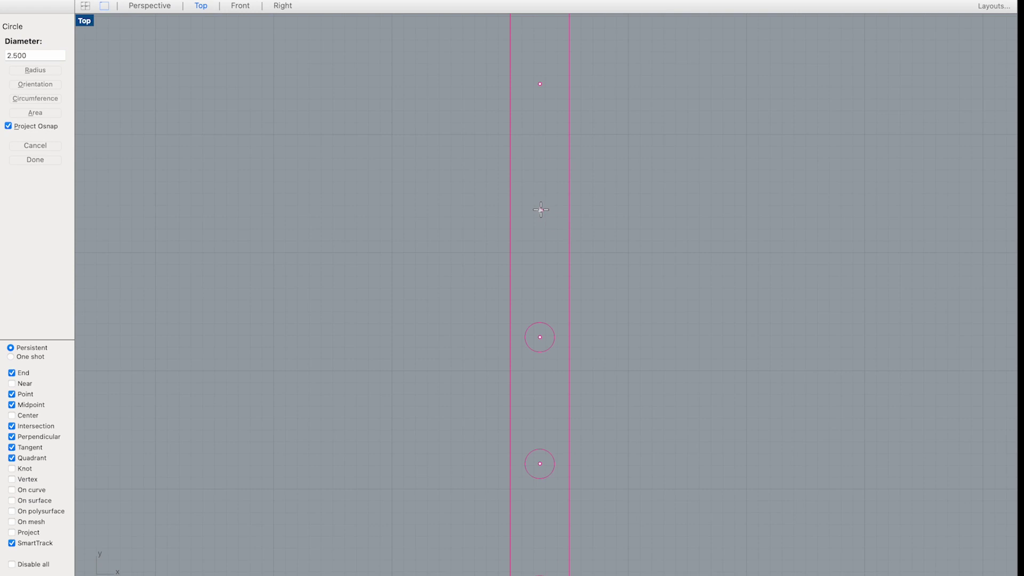
key(Return)
key(Return)
click(540, 85)
key(Return)
key(Return)
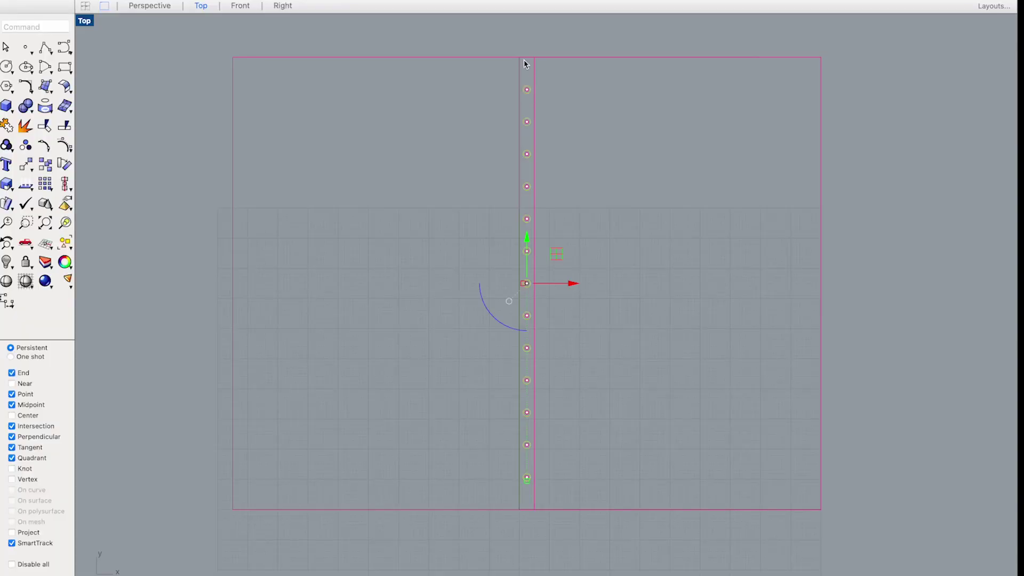
Extrude the right rectangle together with the hole circles as a 0.6 mm thick solid
click(521, 70)
click(6, 105)
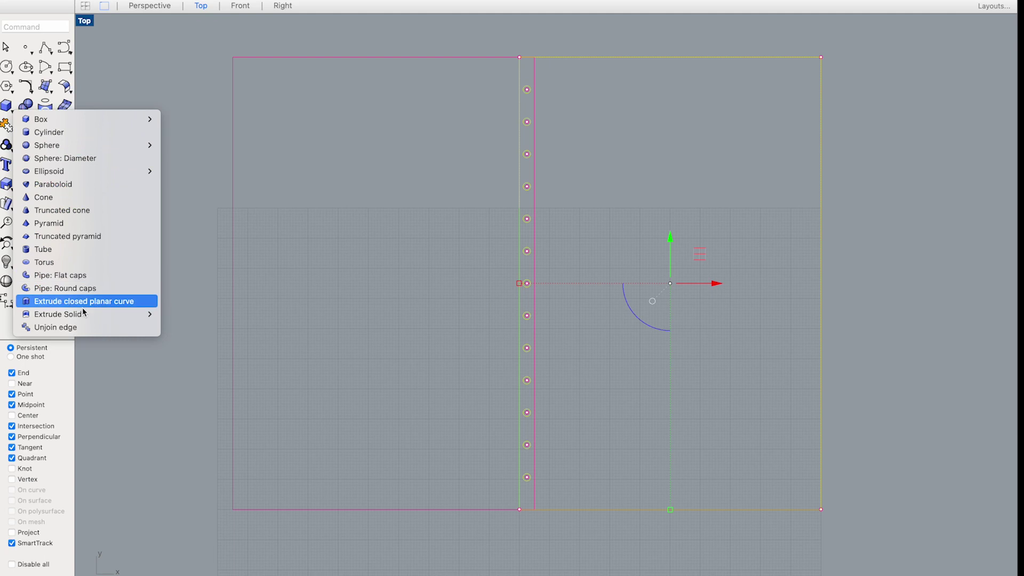
click(93, 302)
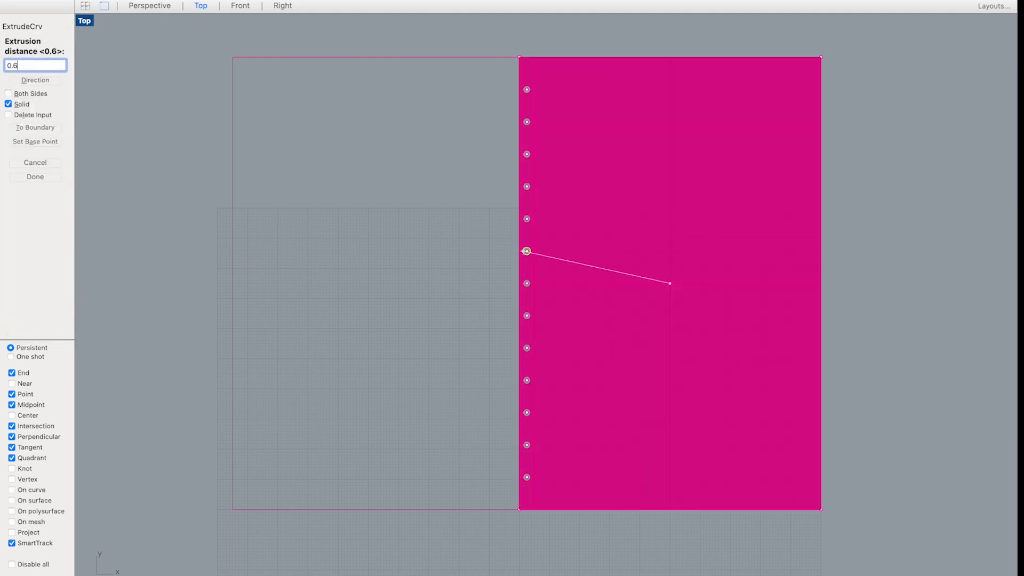
key(Return)
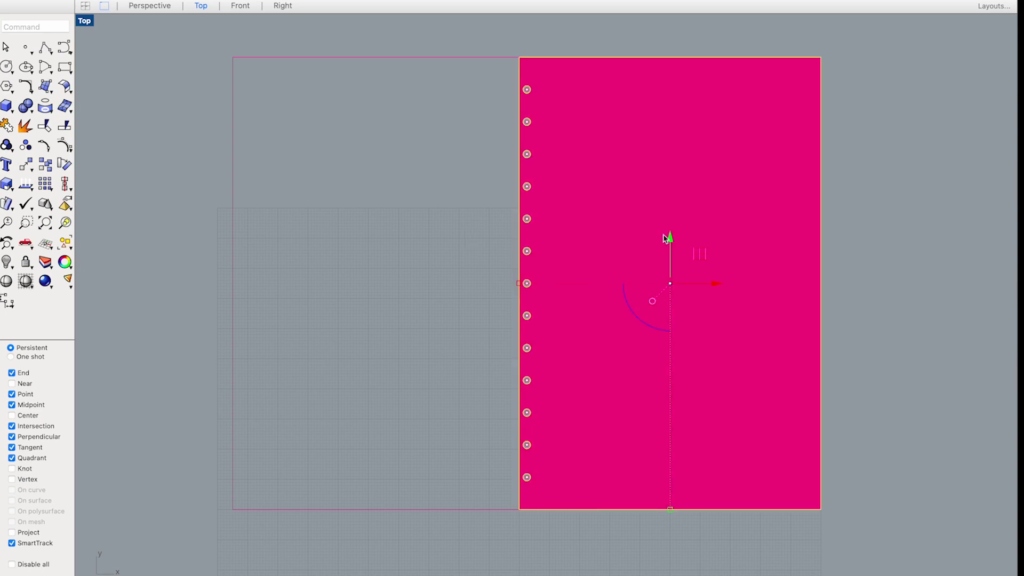
Move the extruded right panel in the negative Y direction, clear of the source curves
click(671, 240)
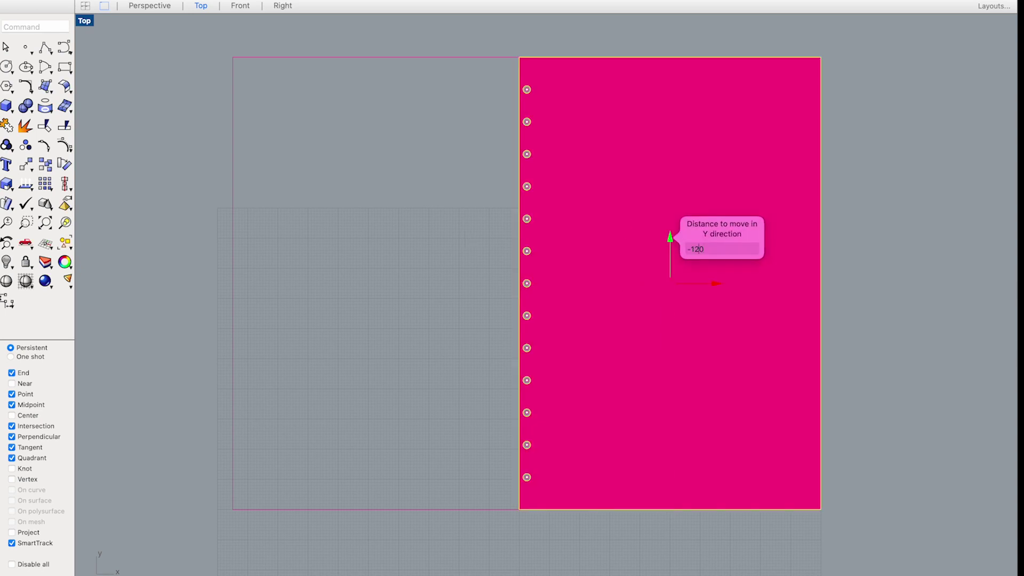
text(-10)
key(Return)
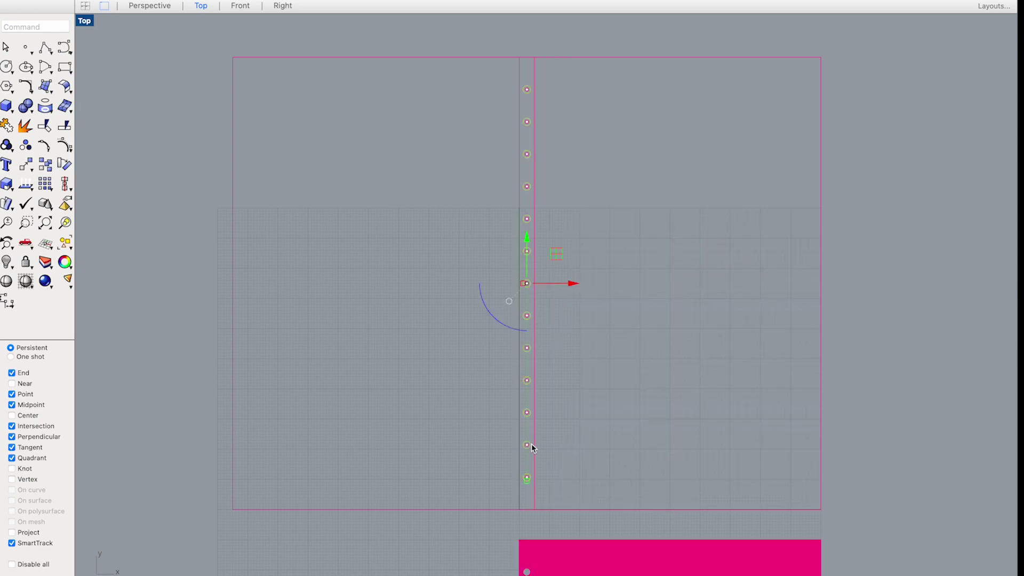
Extrude the left rectangle with the hole circles, place it beside the right panel and move it -10 mm along X
click(482, 509)
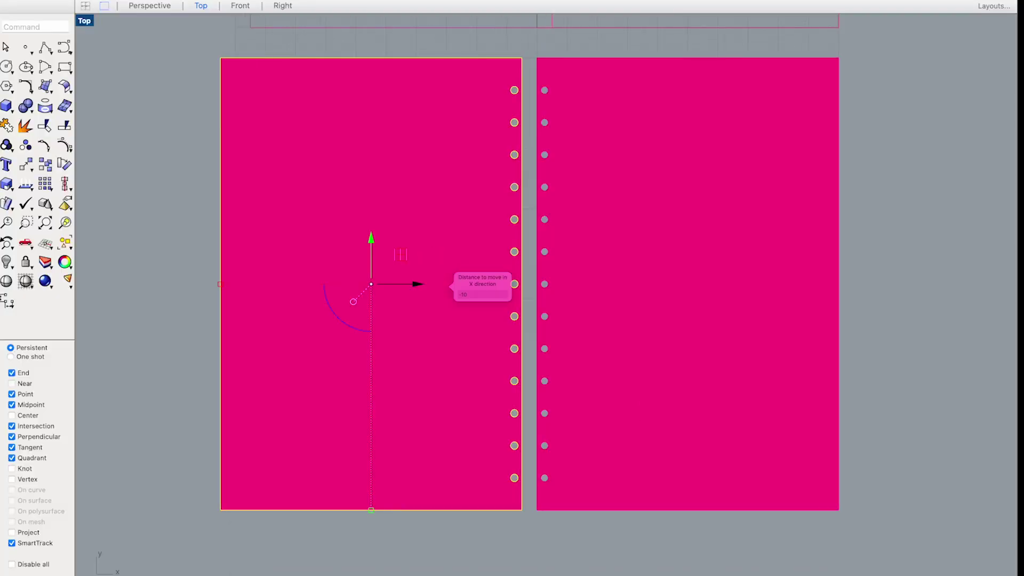
click(892, 219)
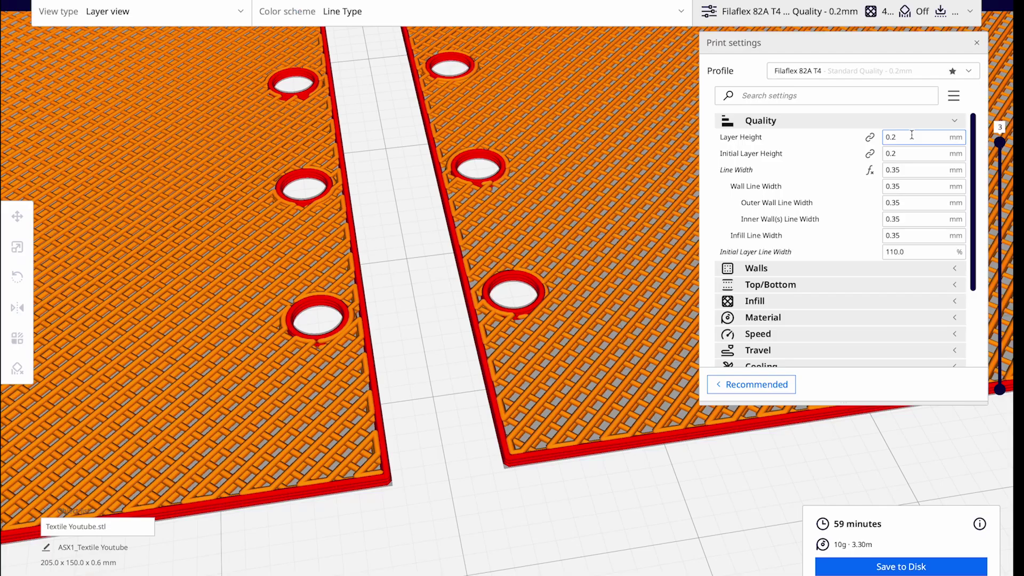
Switch to Cura and examine the layer height settings and the infill pattern of layers 1 to 3
click(911, 135)
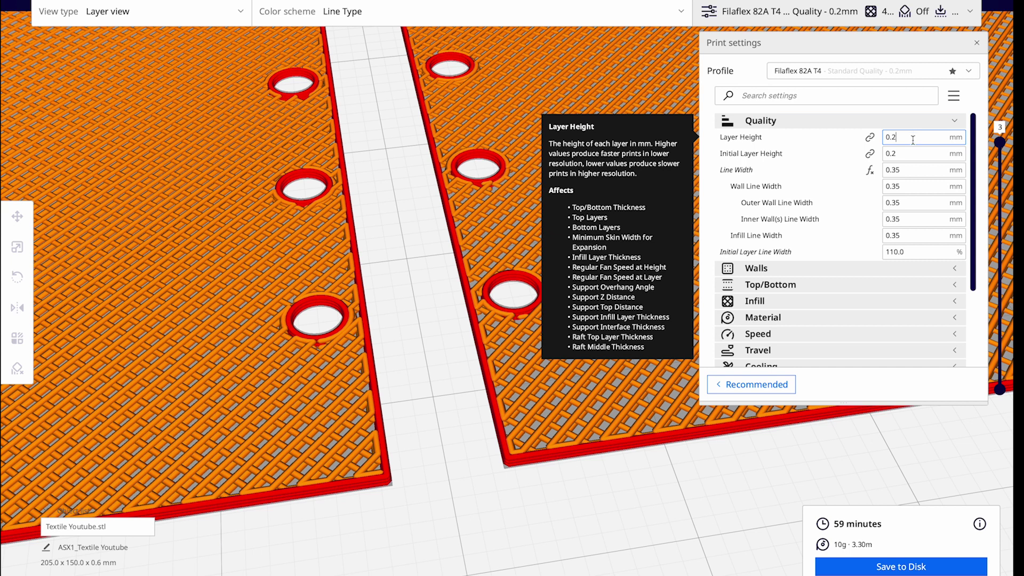
key(Tab)
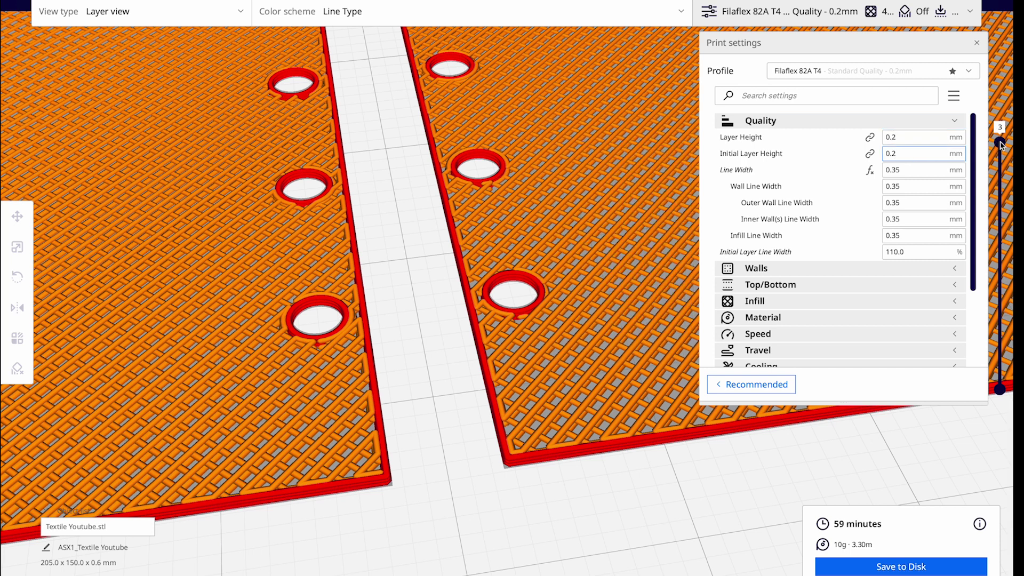
drag(1004, 173, 1005, 328)
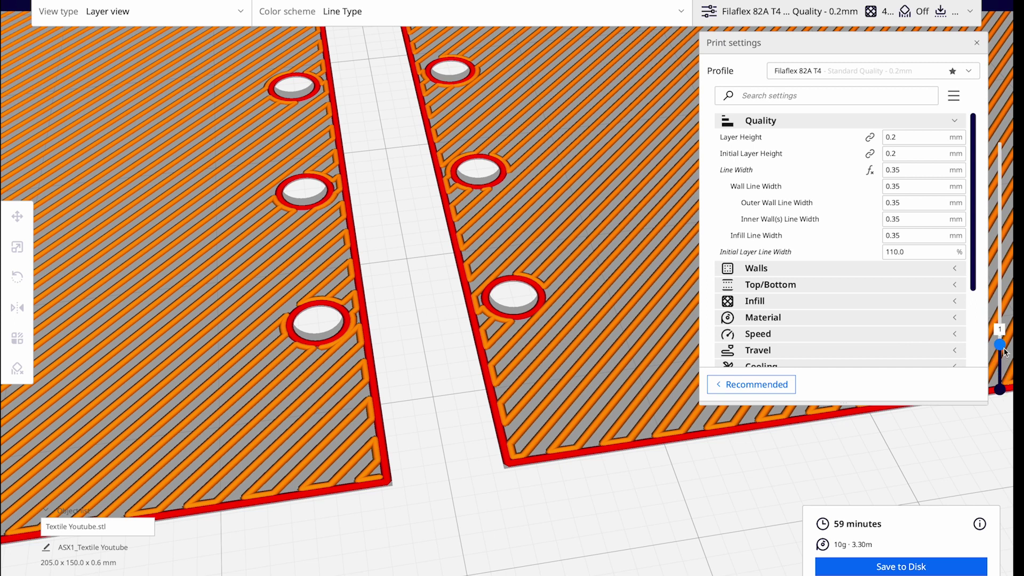
drag(1003, 331, 1003, 320)
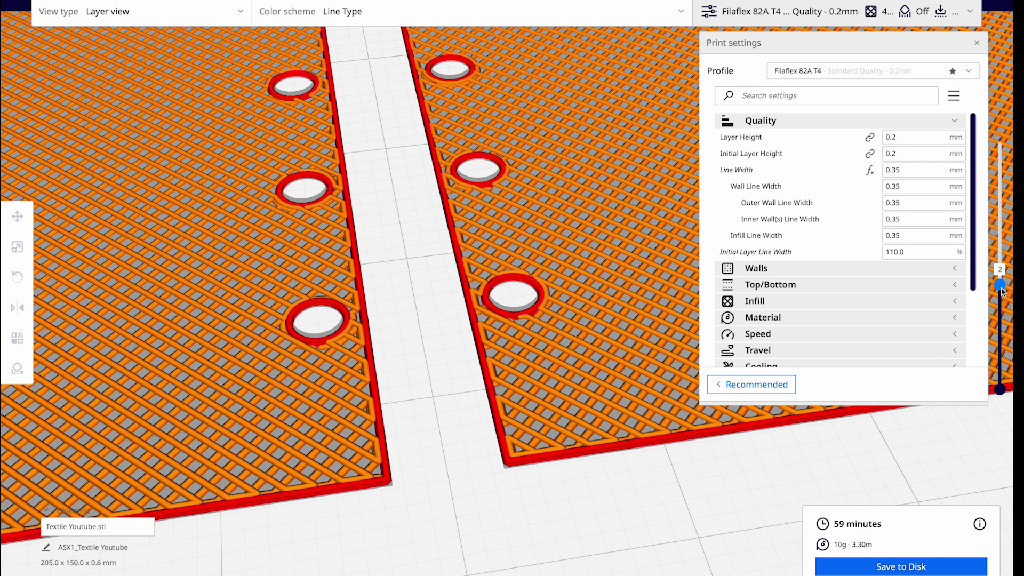
drag(1007, 212, 1009, 196)
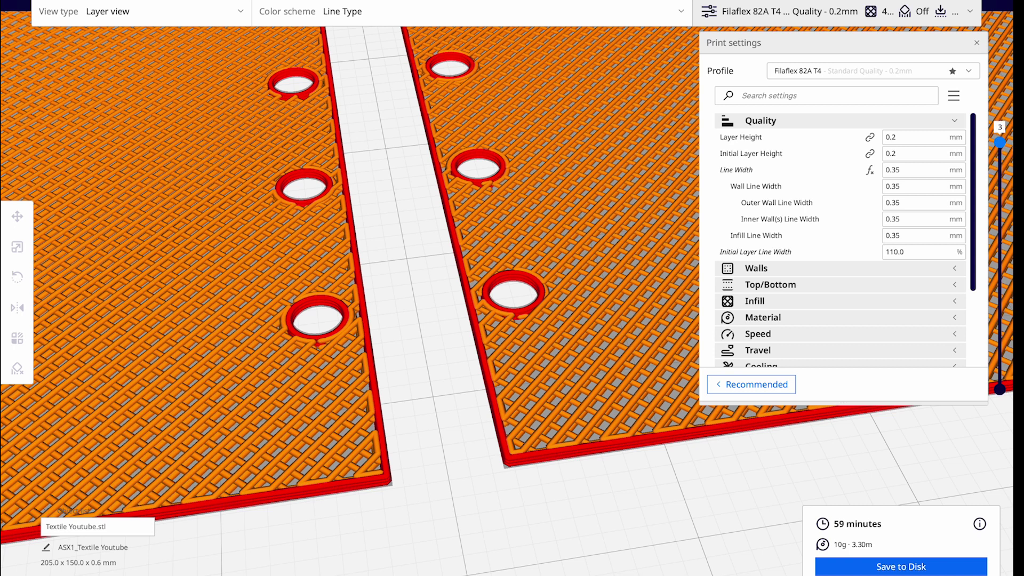
click(907, 137)
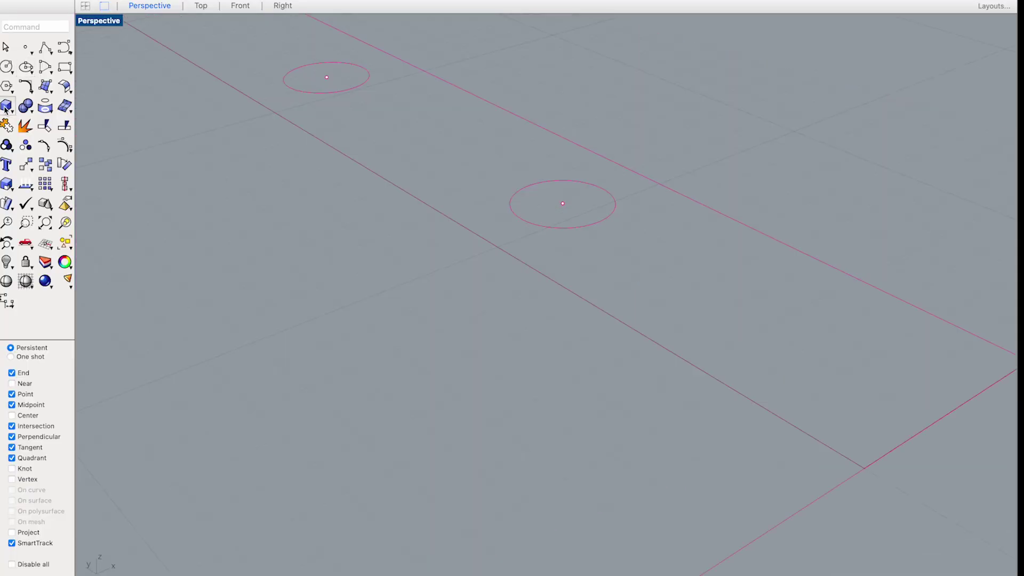
Switch to Rhino and create a cylinder with 3.5 mm radius and 0.8 mm height centred on the nearest hole circle
click(7, 109)
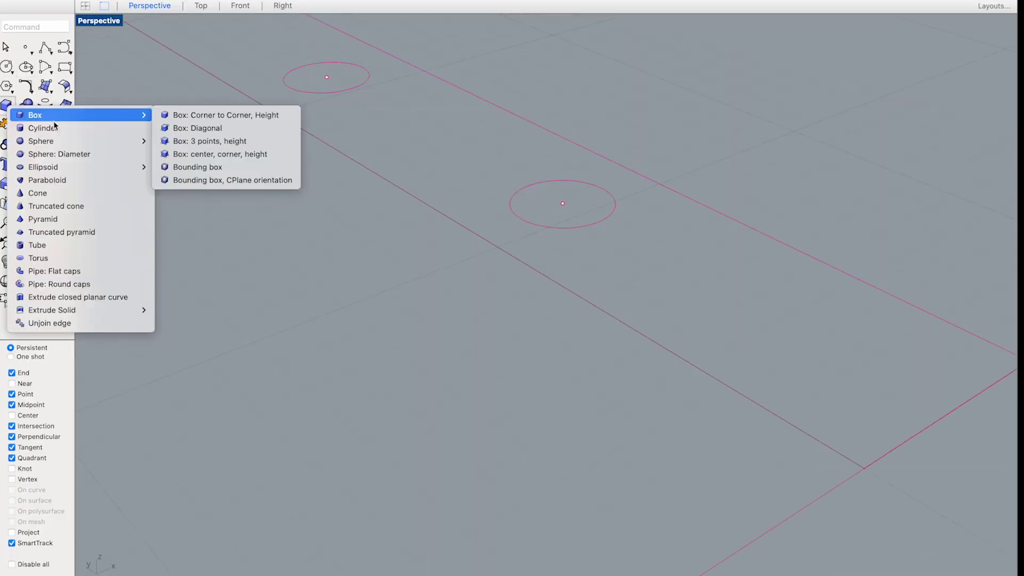
click(104, 128)
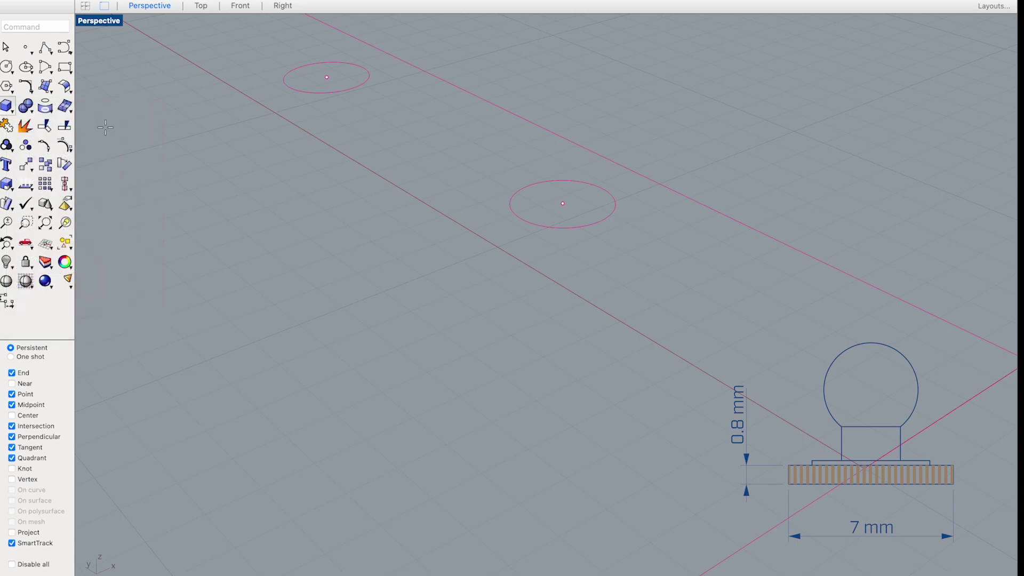
click(564, 205)
text(3.5)
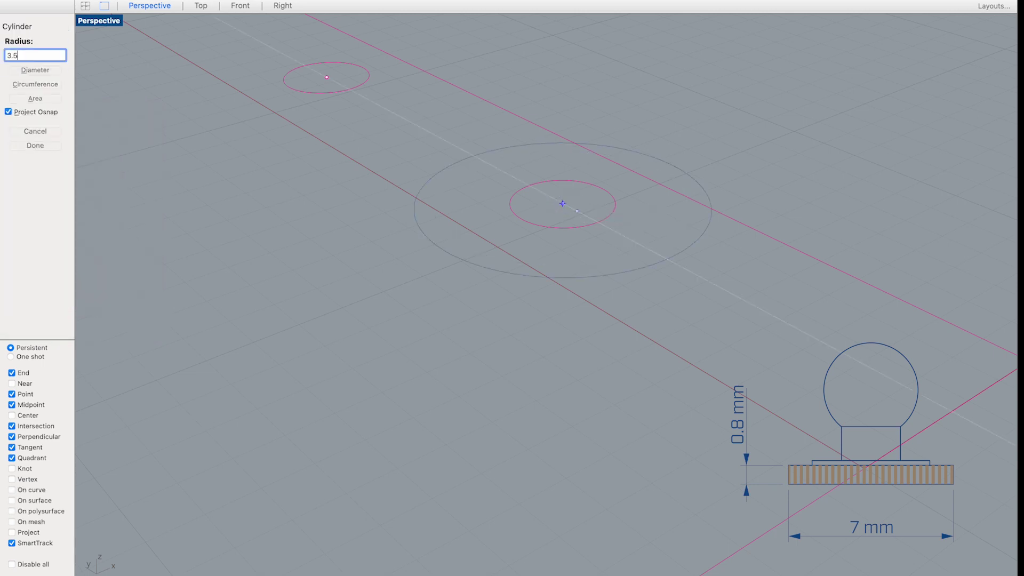
key(Return)
text(0.8)
key(Return)
Move the 0.8 mm high cylinder -10 mm along X, away from the hole circles
click(596, 231)
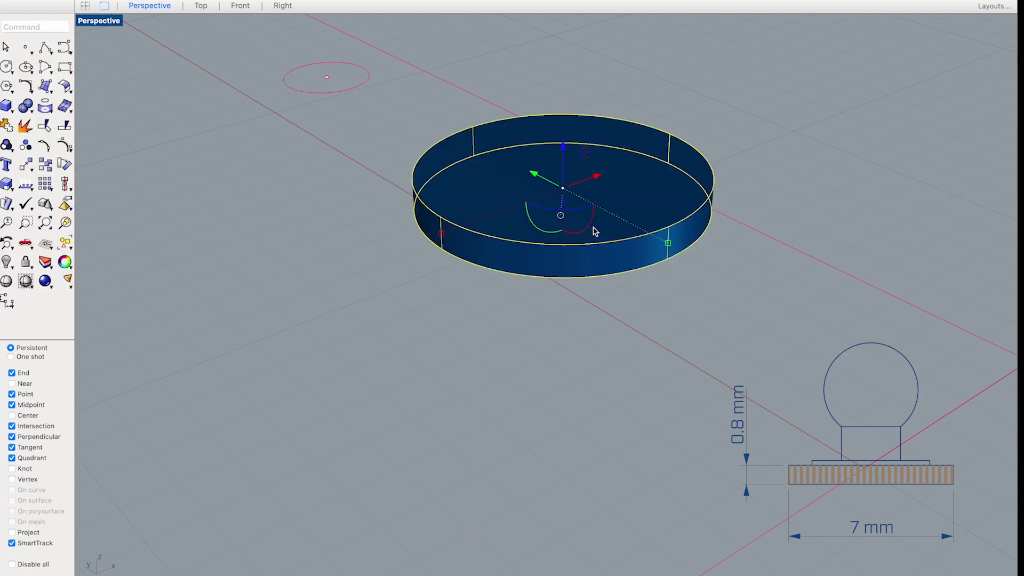
click(597, 181)
text(-10)
key(Return)
Create a cylinder with 2.5 mm radius and 1 mm height on the same hole centre and move it onto the base disc
click(7, 105)
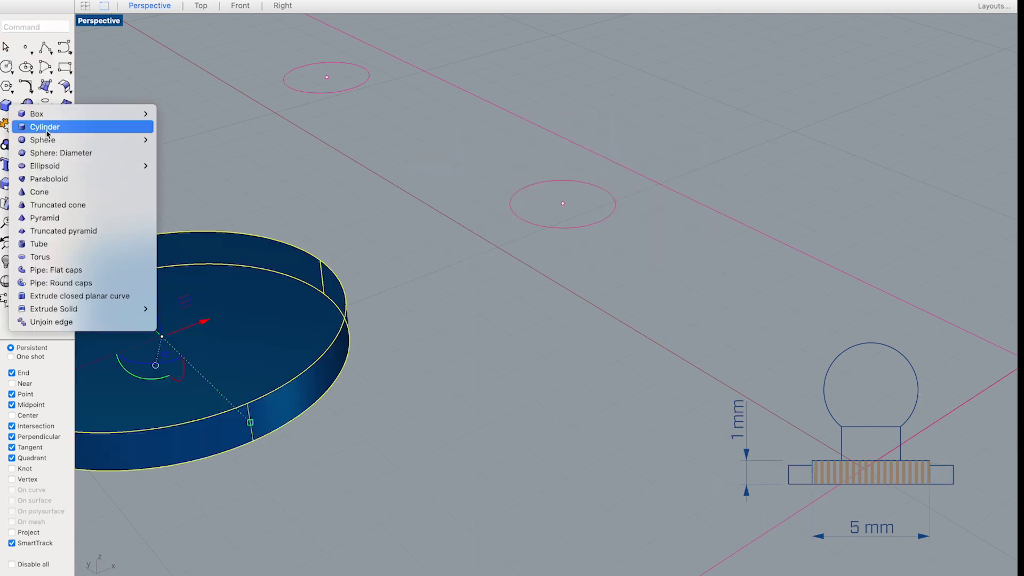
click(69, 124)
click(561, 204)
text(2.5)
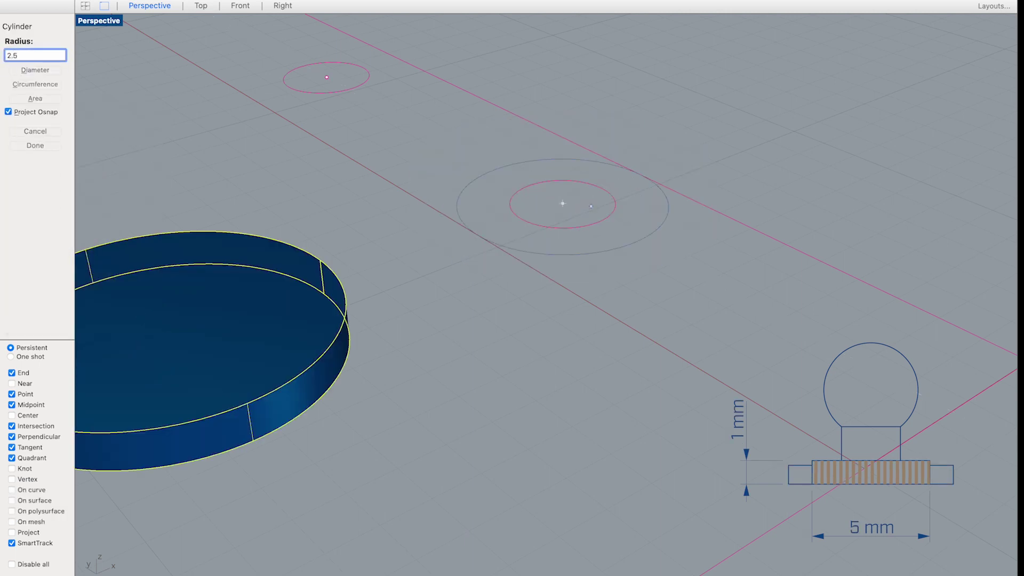
key(Return)
key(Return)
click(629, 173)
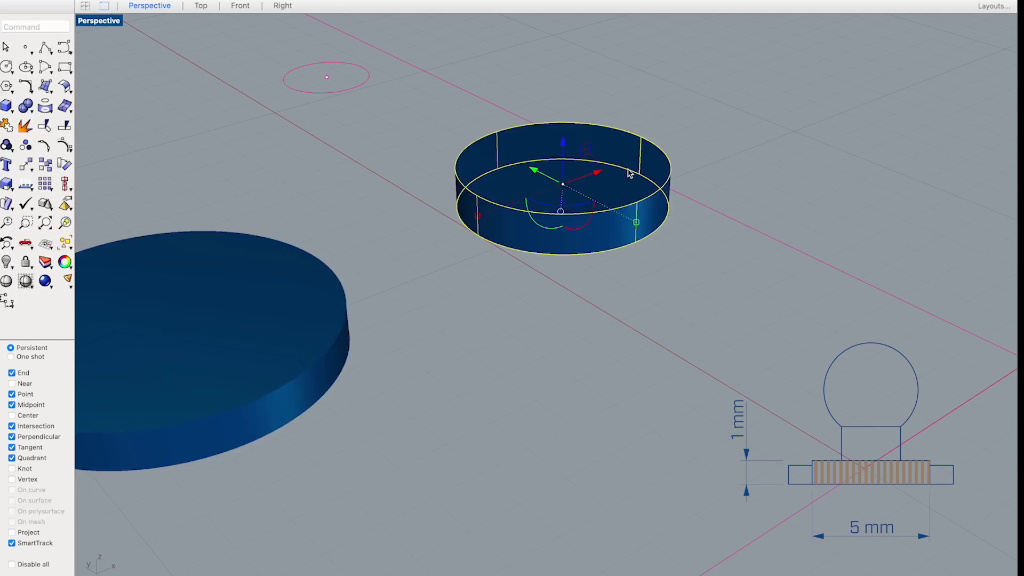
Create a cylinder with 2.5 mm diameter and 2.6 mm height on the hole centre and move it onto the base discs
click(7, 105)
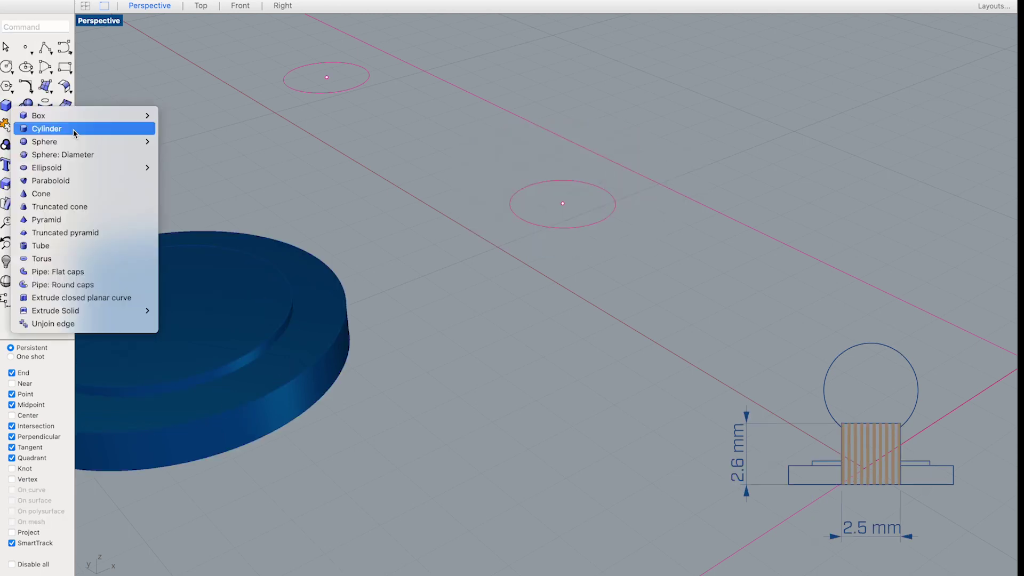
click(102, 128)
click(563, 203)
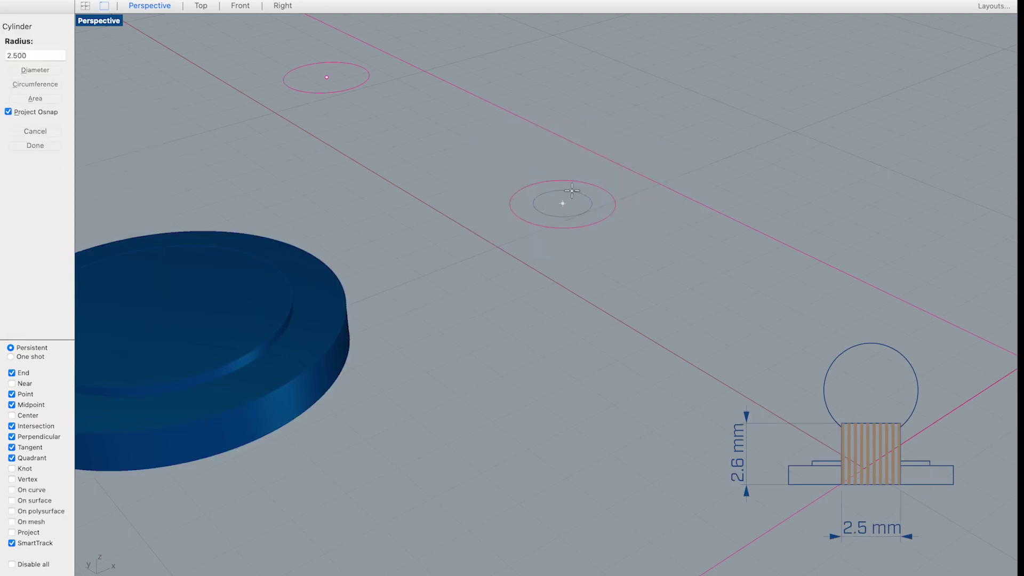
key(Return)
key(Return)
click(601, 149)
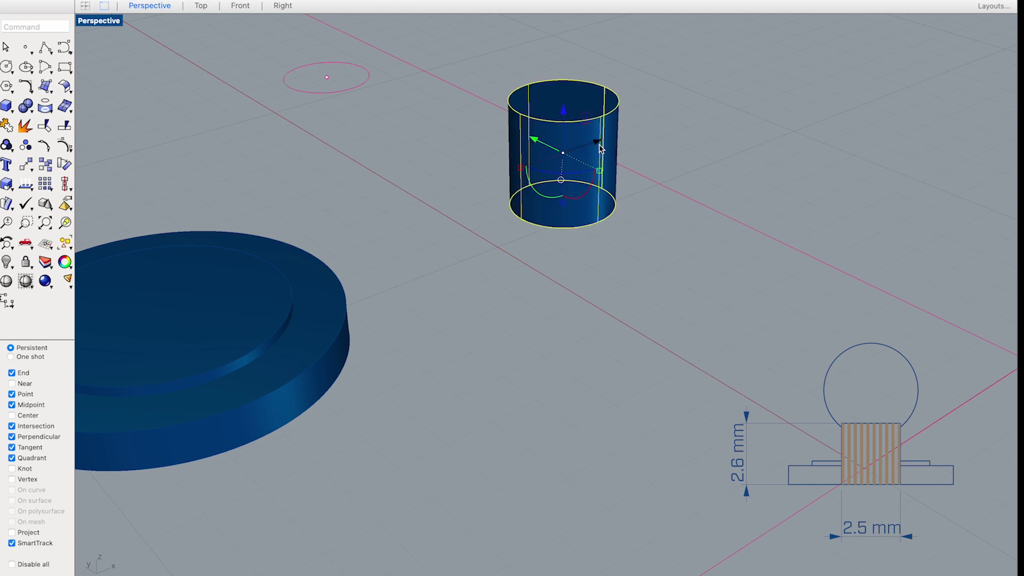
drag(601, 148, 202, 298)
Create a sphere with 4 mm diameter centred on the nearest hole circle
click(7, 105)
mouse_move(80, 145)
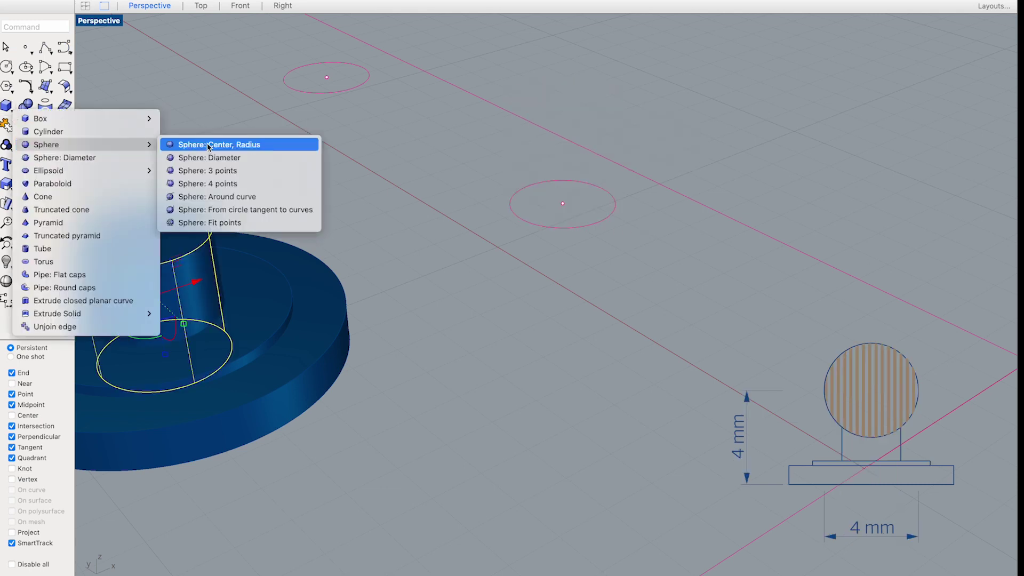
click(208, 145)
click(563, 203)
click(647, 203)
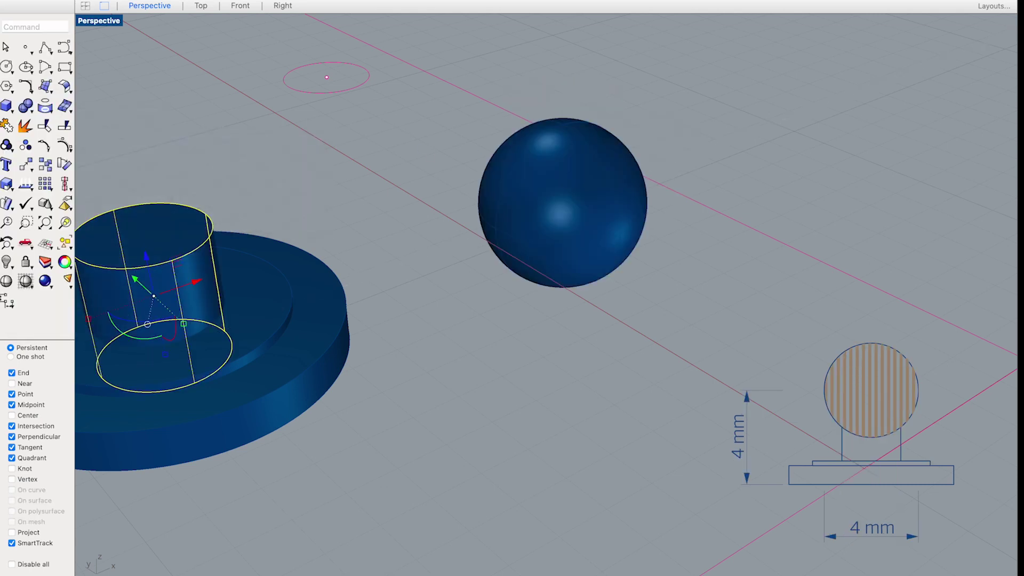
Raise the sphere 4 mm along Z and move it -10 mm along X onto the connector stem
click(520, 201)
drag(563, 160, 564, 11)
click(600, 36)
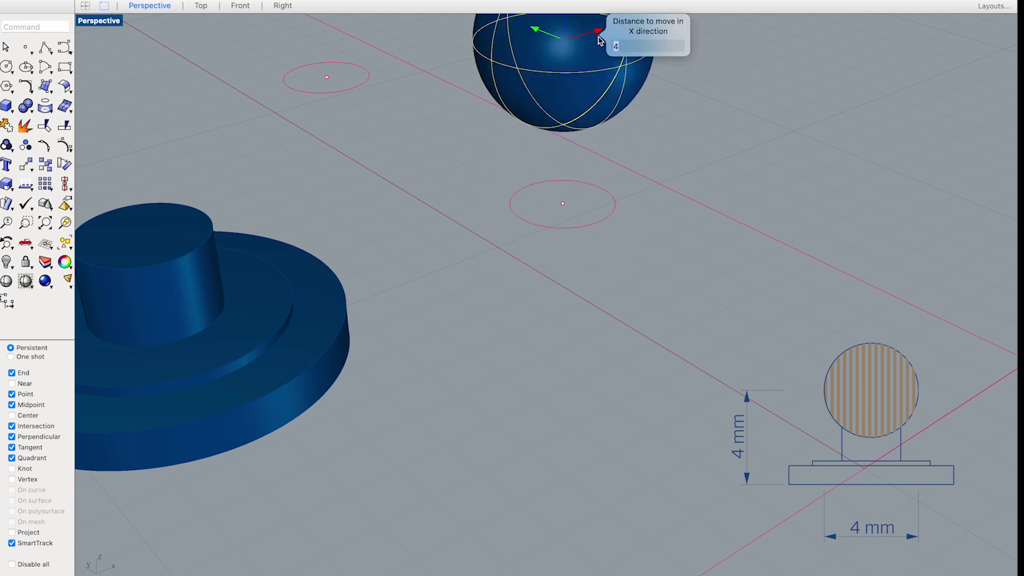
text(-10)
key(Return)
key(Escape)
scroll(423, 314, up, 5)
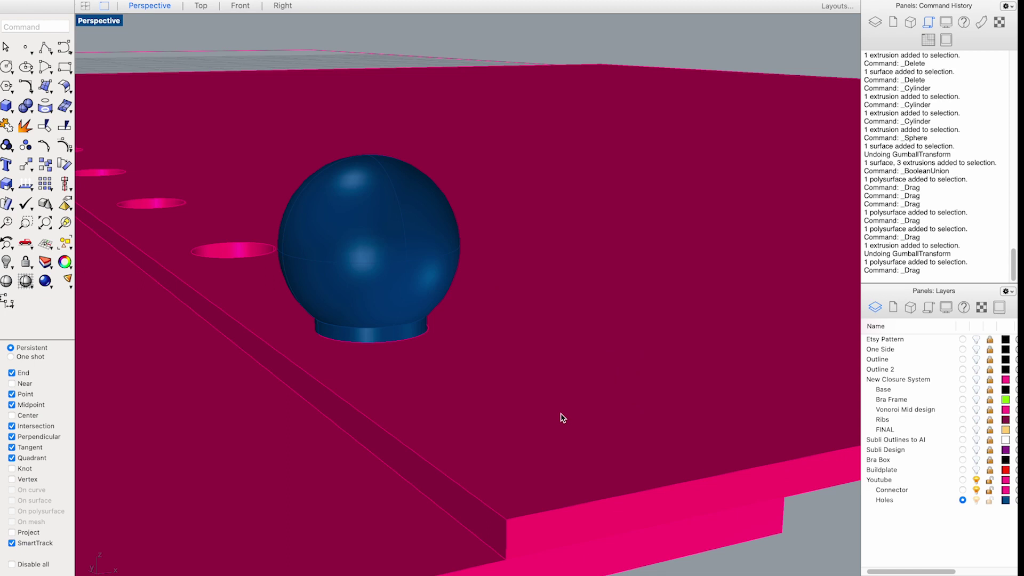
right_drag(562, 418, 487, 247)
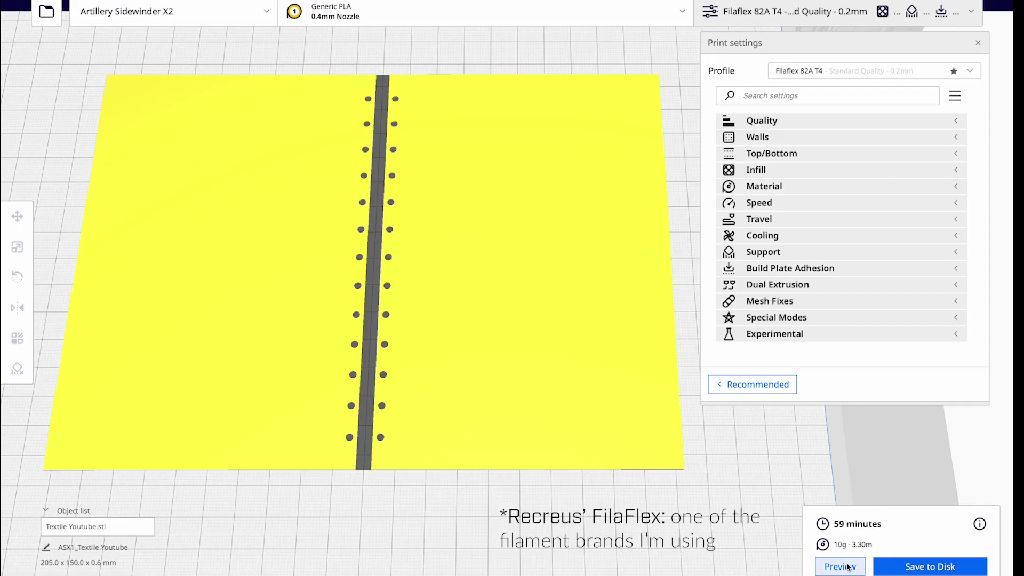
Switch to Cura and set the textile's infill density to 50% and its infill pattern to Tri-Hexagon
click(957, 171)
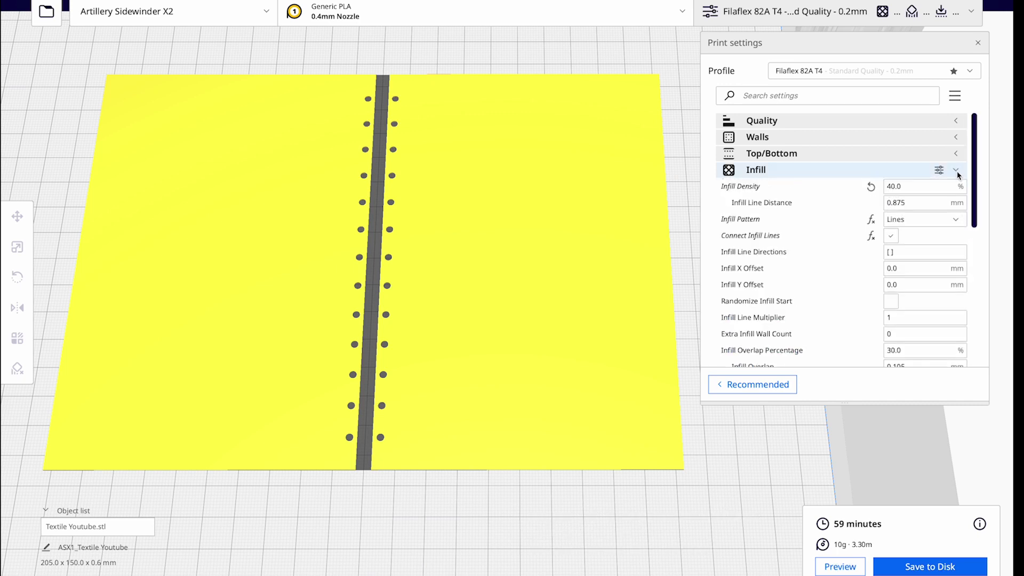
click(909, 186)
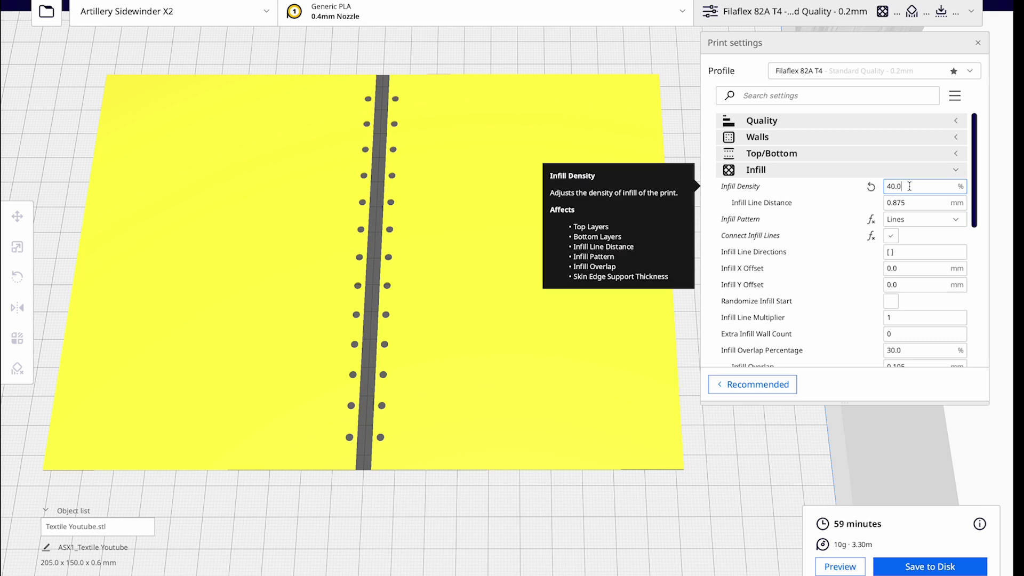
text(50)
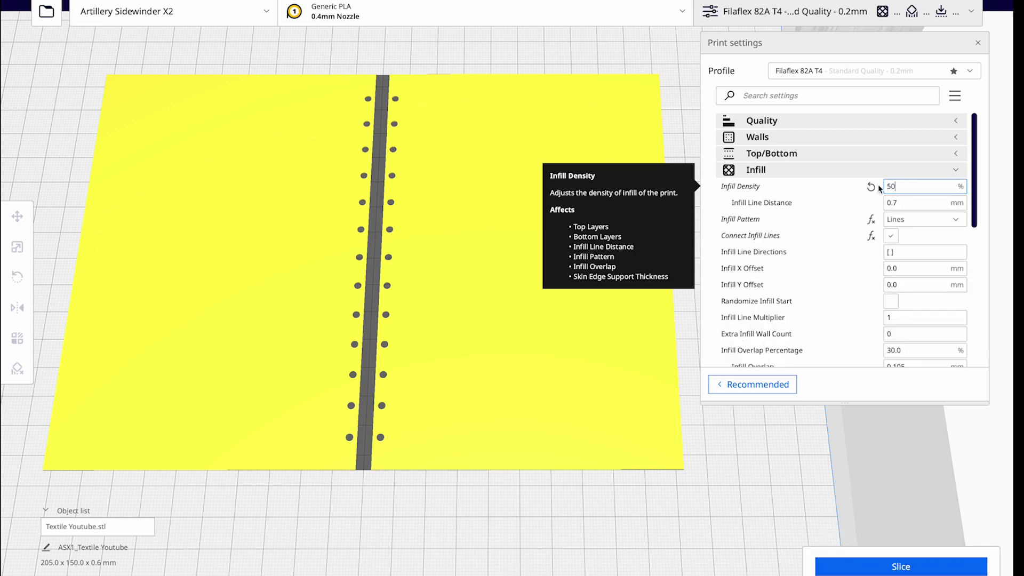
click(955, 224)
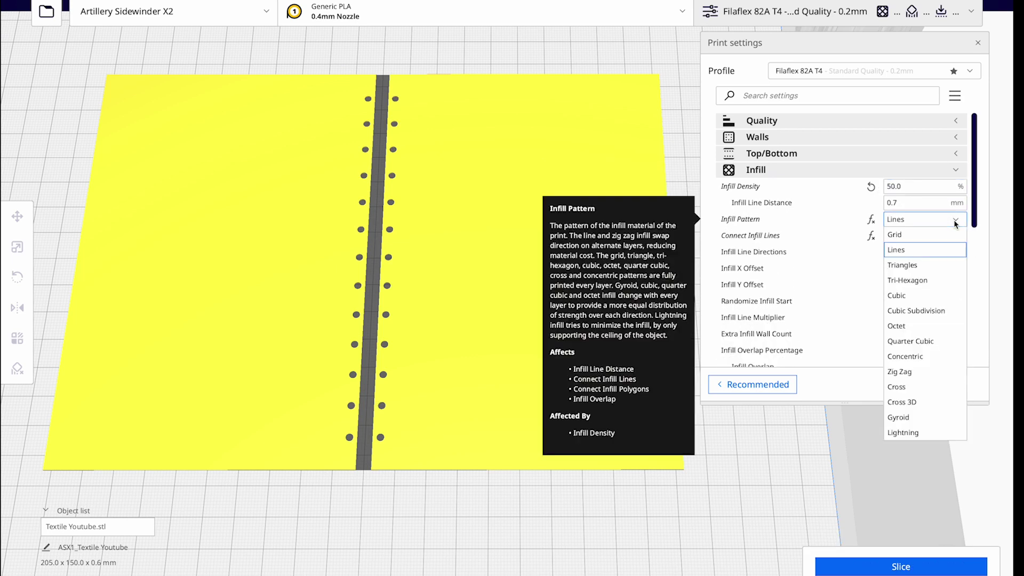
click(914, 281)
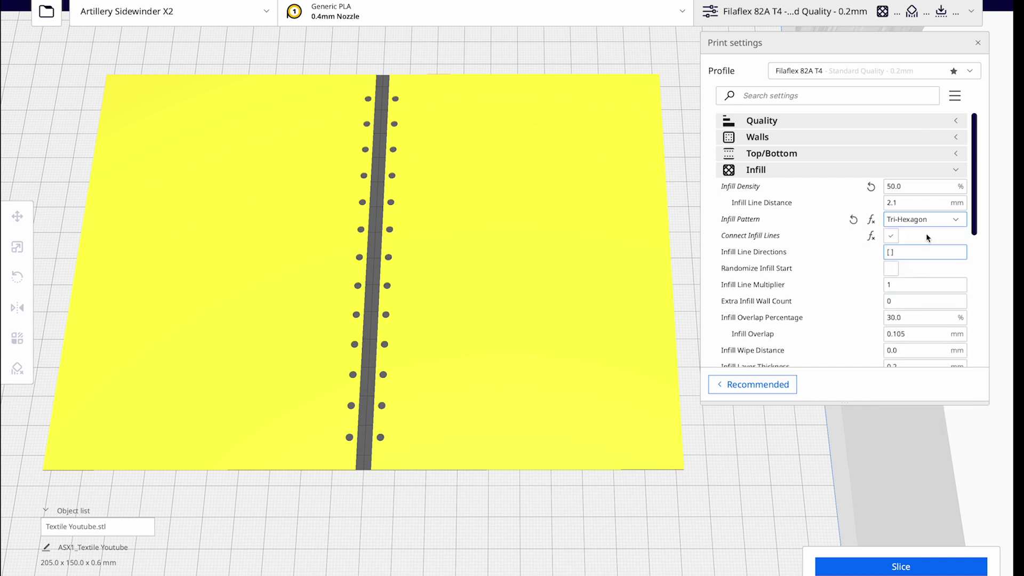
Check the textile's top and bottom thickness and layer settings
click(955, 155)
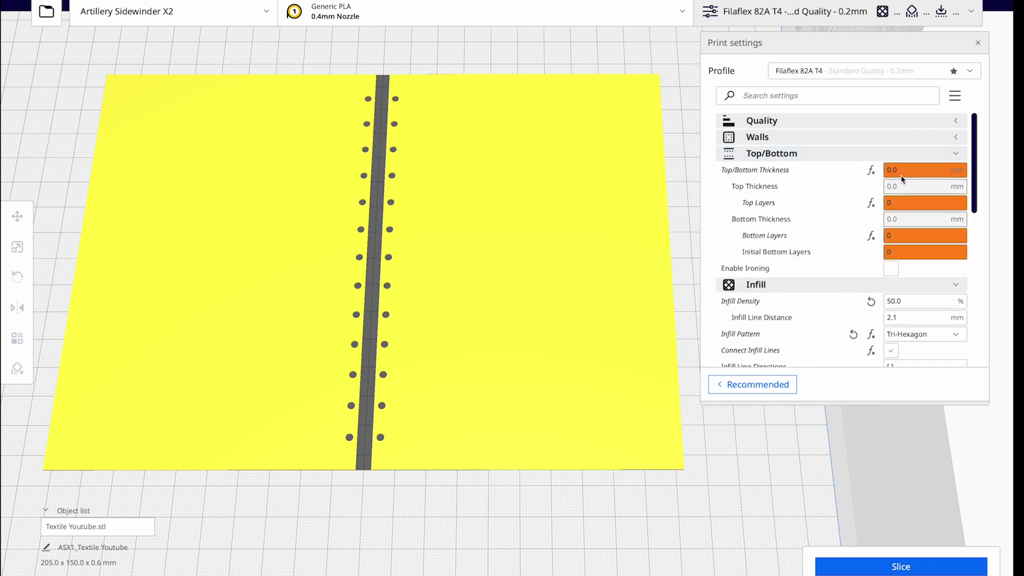
click(957, 158)
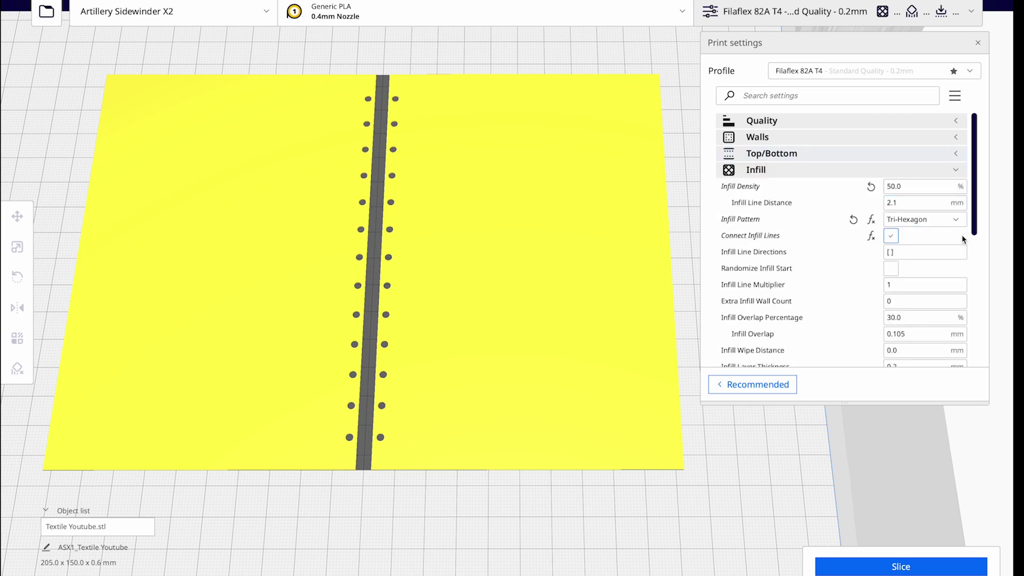
click(957, 171)
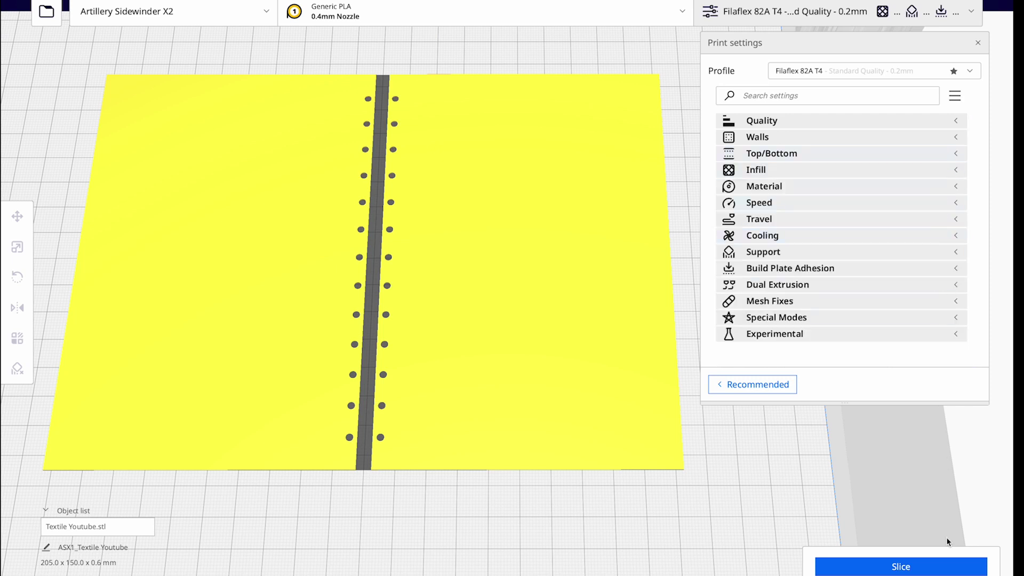
Slice the textile model and inspect its Tri-Hexagon infill in the layer preview
click(852, 566)
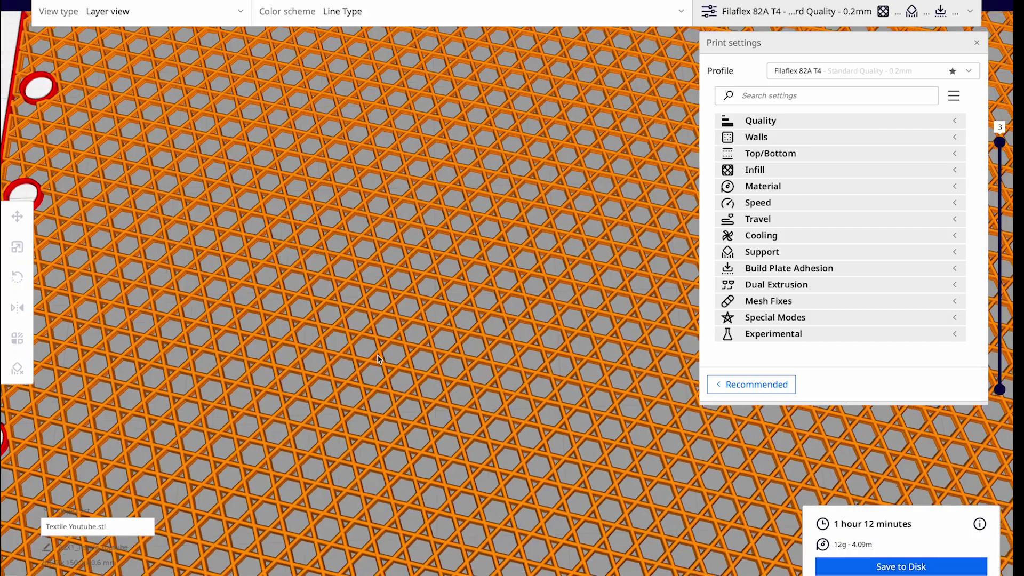
scroll(451, 344, up, 10)
middle_drag(451, 345, 477, 385)
right_drag(477, 385, 425, 319)
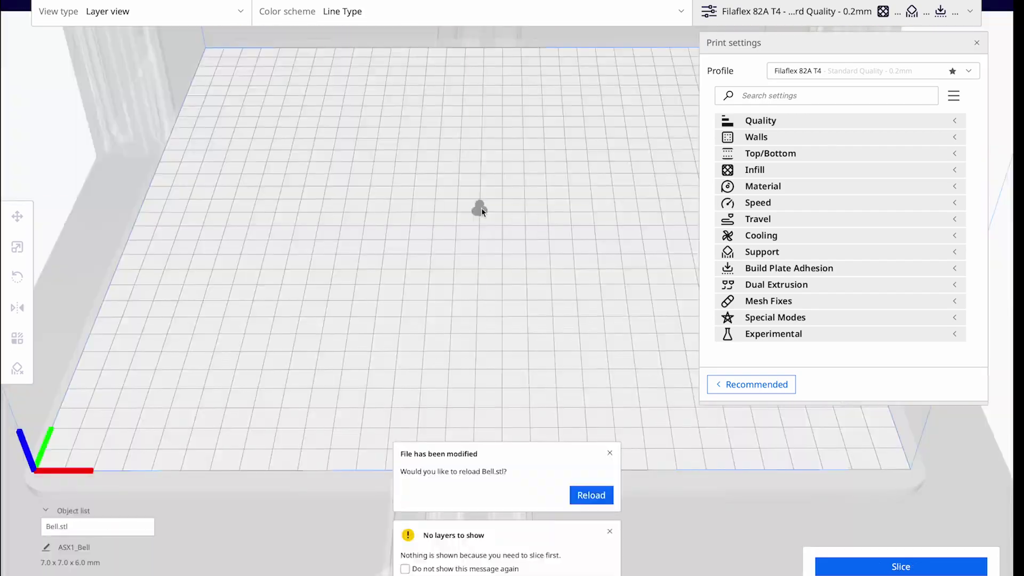
Multiply the Bell.stl connector to a total of 14 on the build plate and slice them
right_click(479, 208)
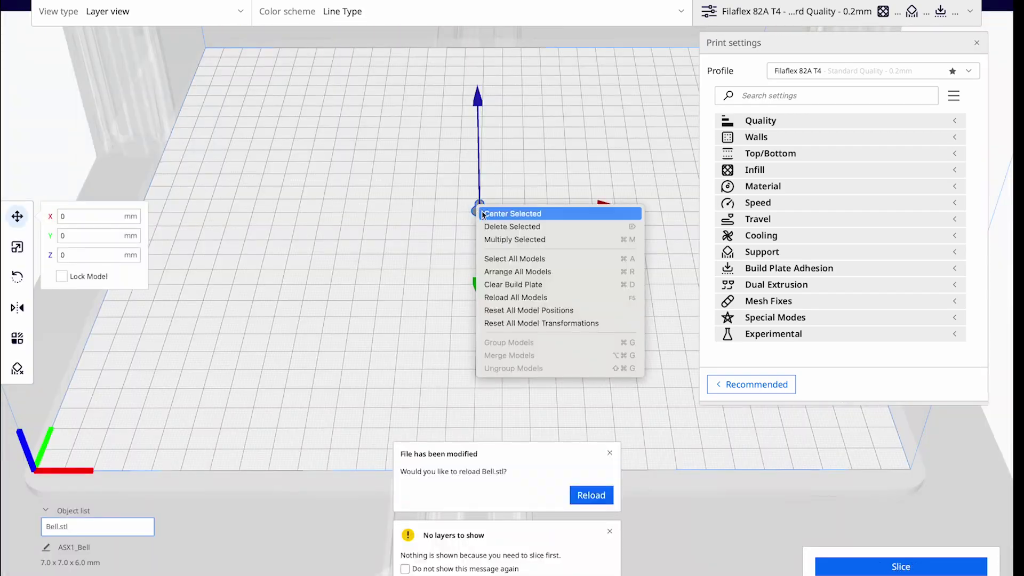
click(514, 239)
text(5)
key(Return)
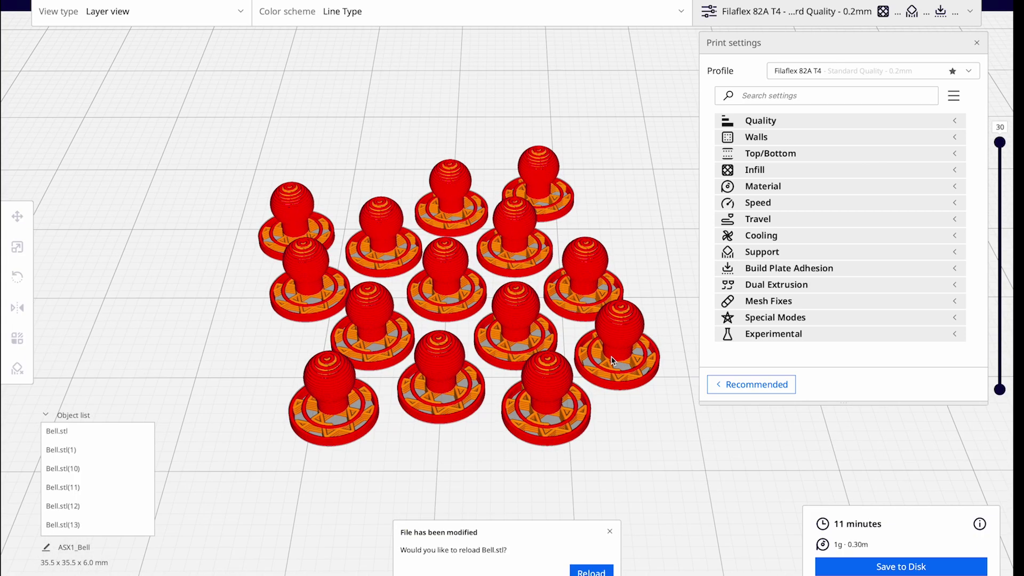
Examine the connectors' inner infill in the layer preview down to layer 18 and open the infill settings
scroll(612, 362, up, 5)
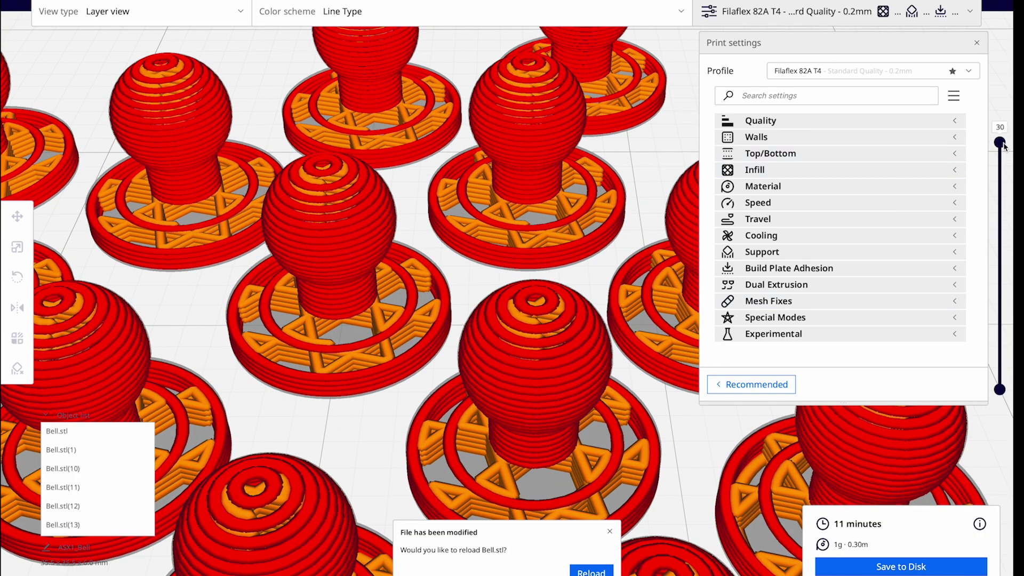
drag(1001, 143, 1000, 238)
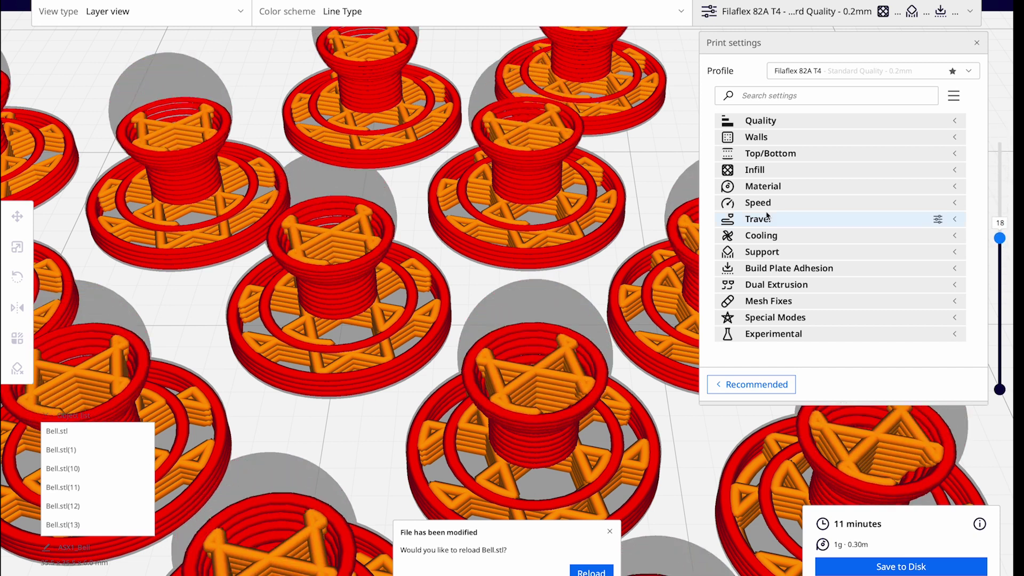
click(955, 170)
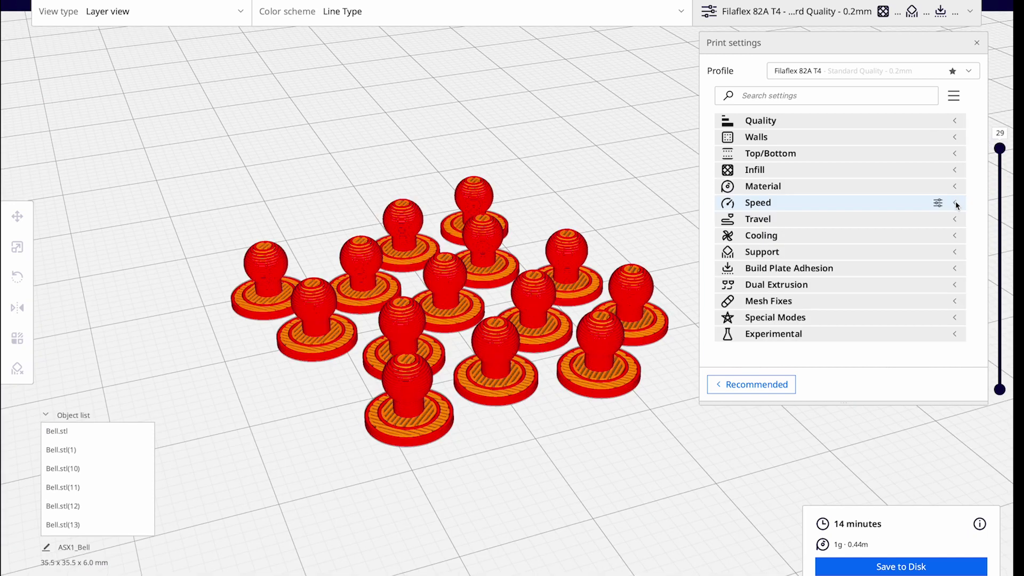
Set the connectors' print speed to 25 mm/s
click(957, 205)
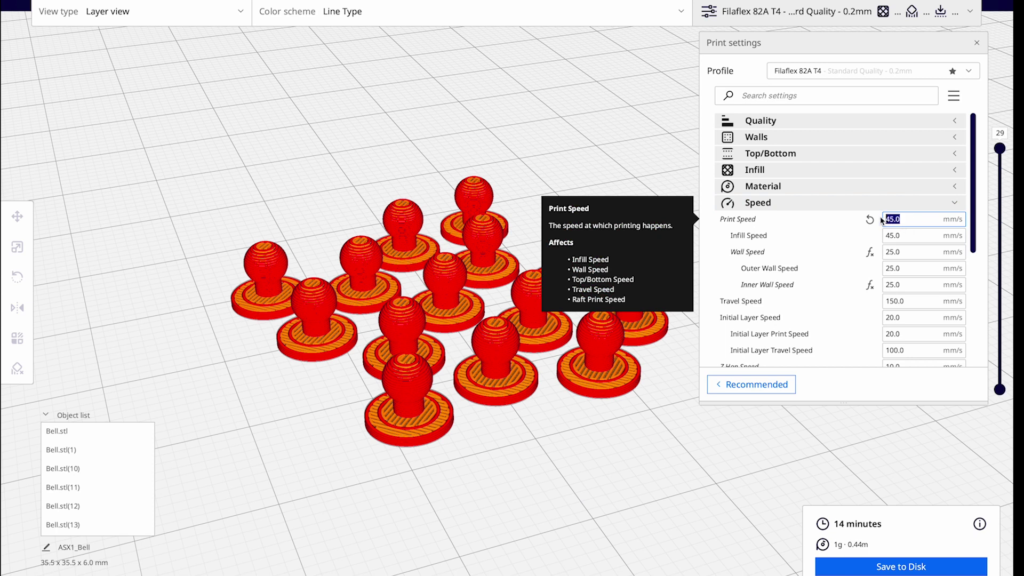
click(890, 301)
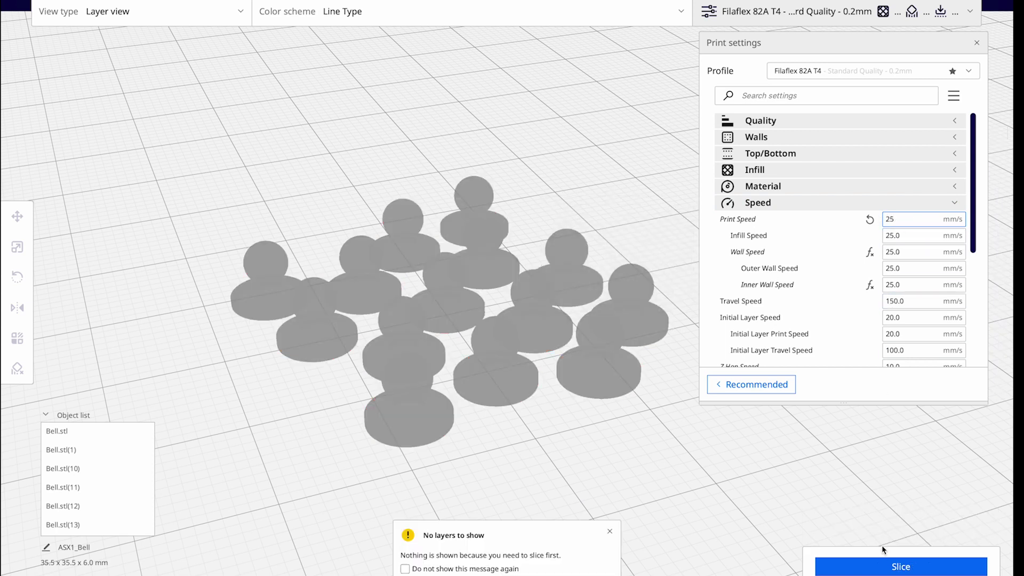